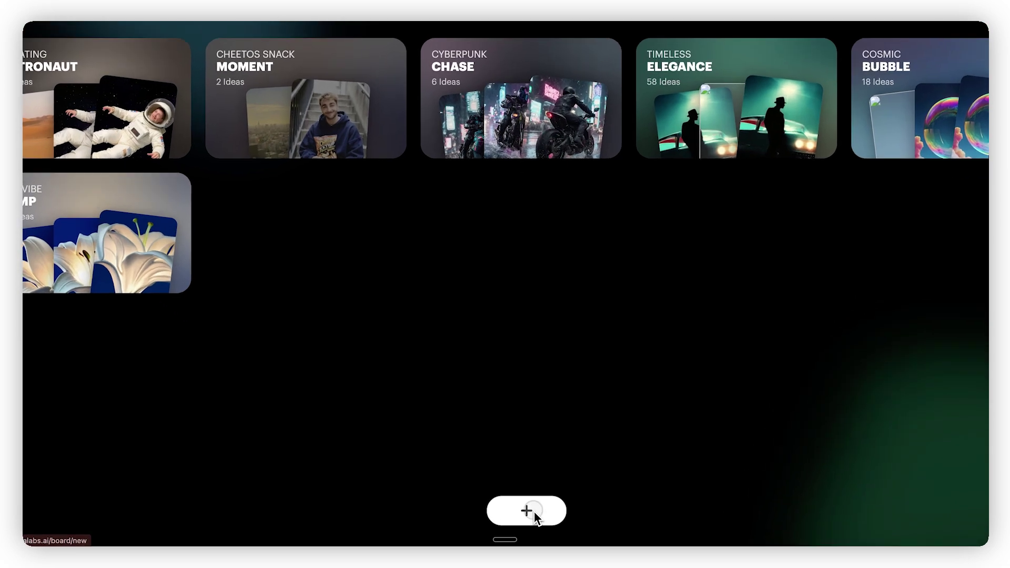
- Create a new board and configure video generation with the Ray3 model and a 16:9 aspect ratio
click(523, 520)
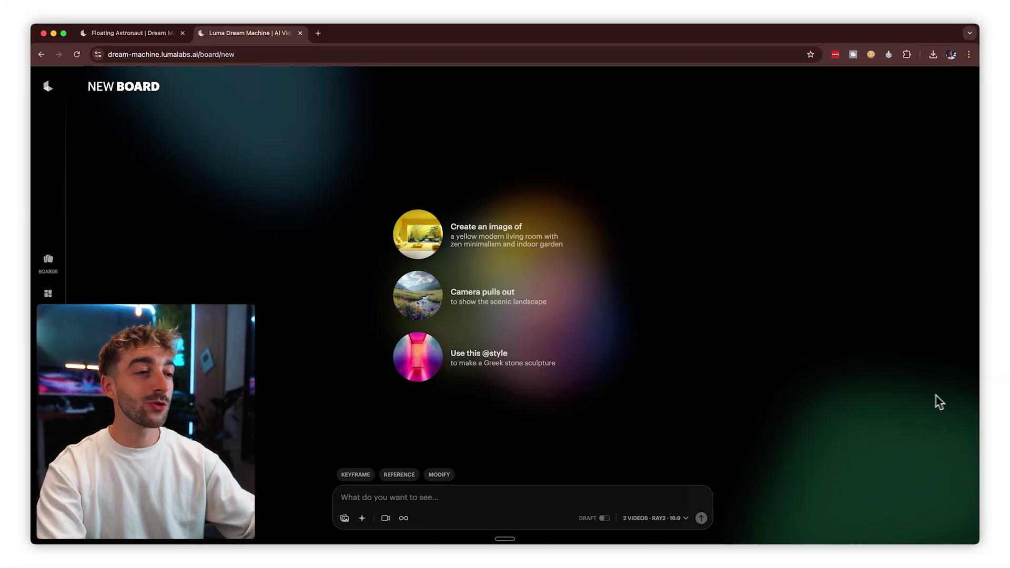
click(674, 517)
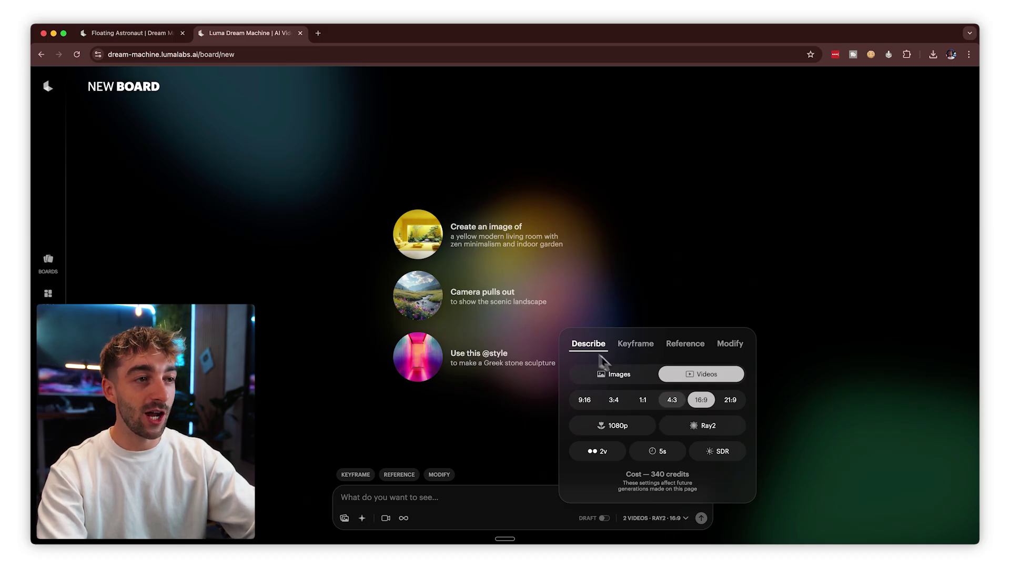
click(716, 432)
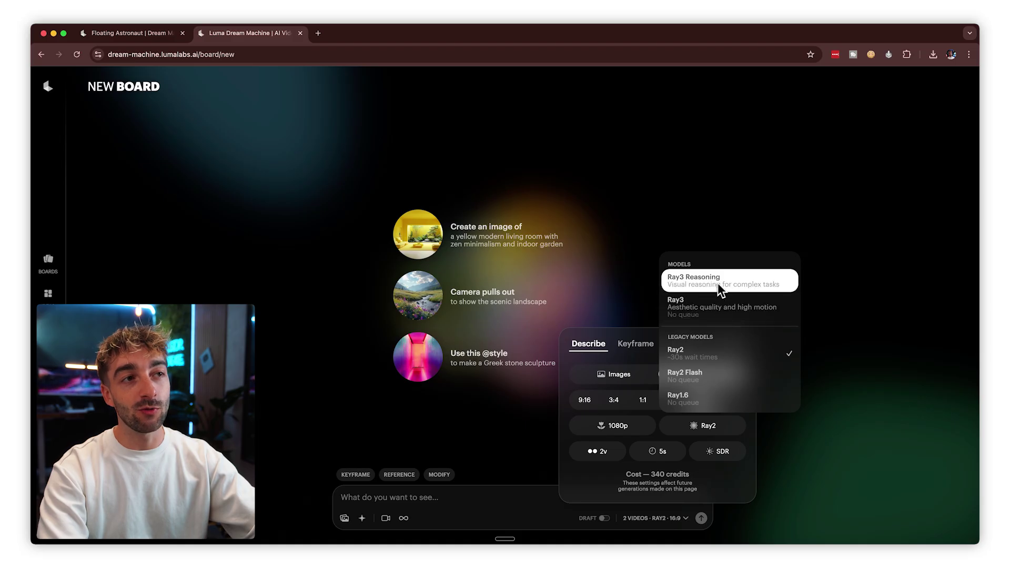
click(733, 310)
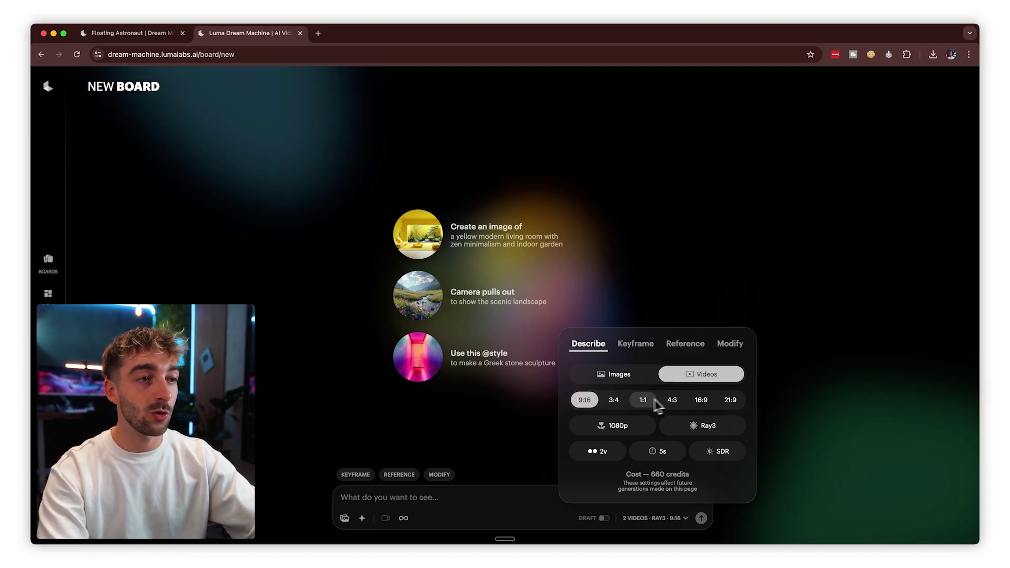
click(704, 400)
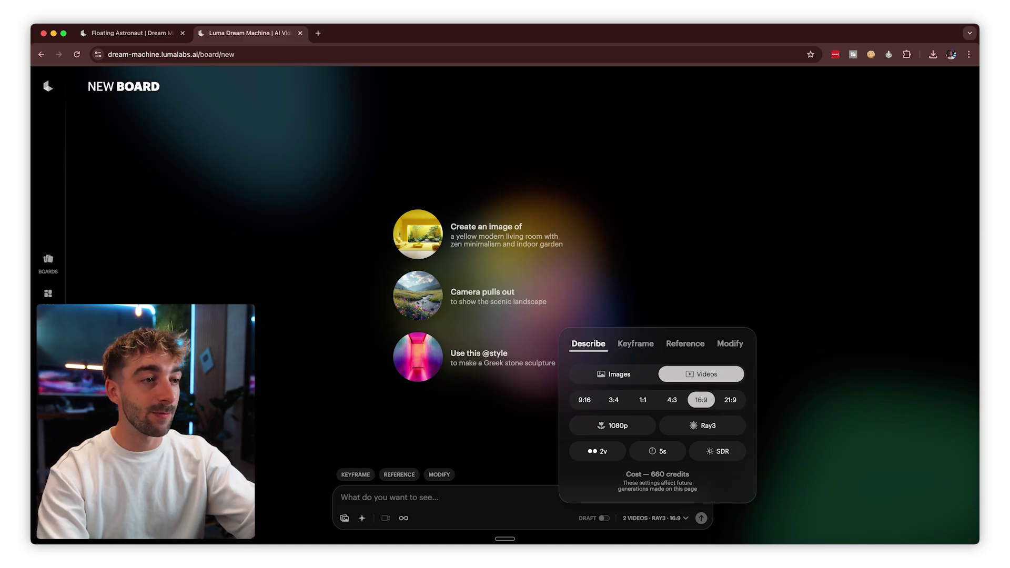
- Configure the output for 1080p resolution, HDR and two video variations
click(623, 429)
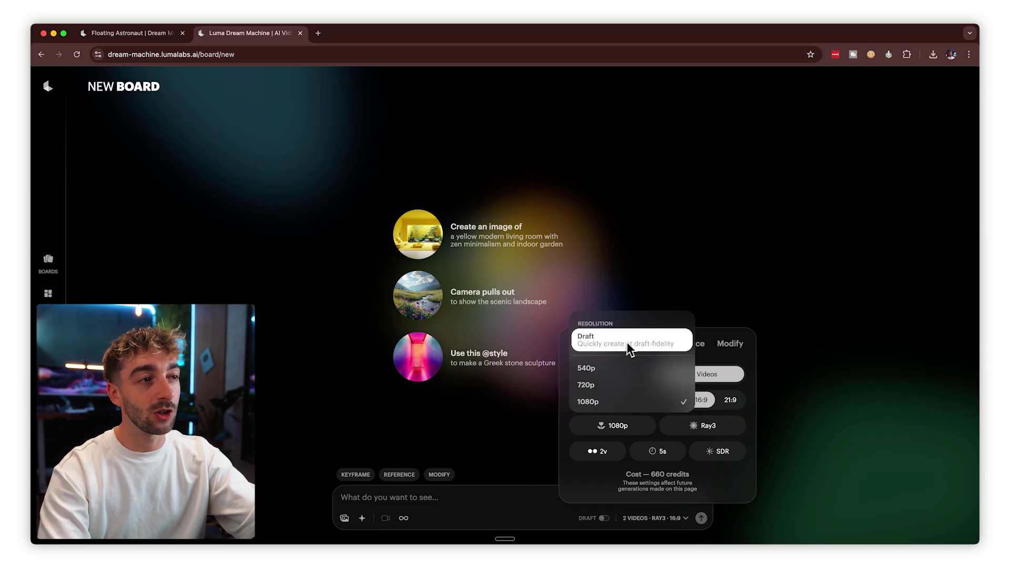
click(616, 403)
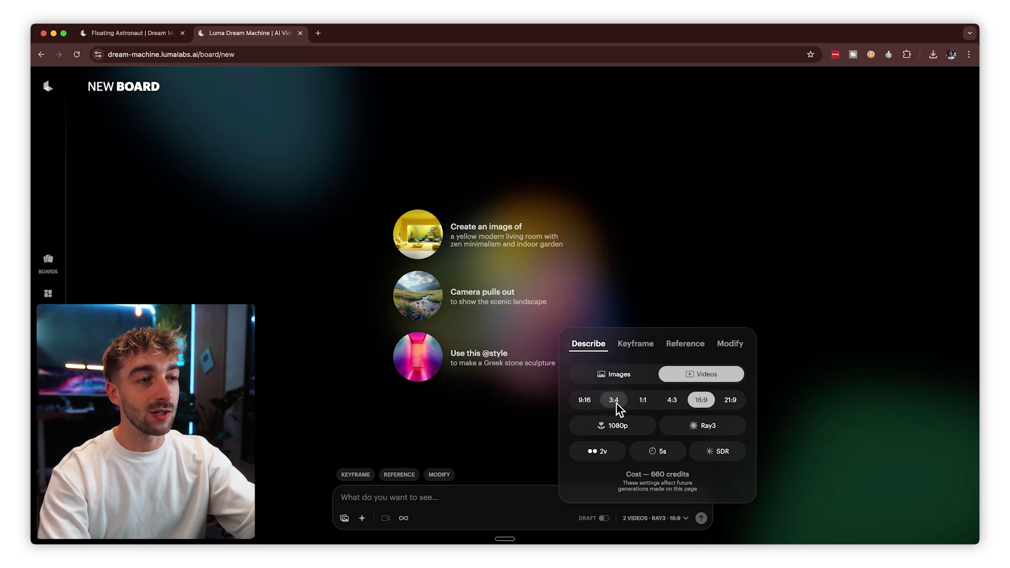
click(711, 453)
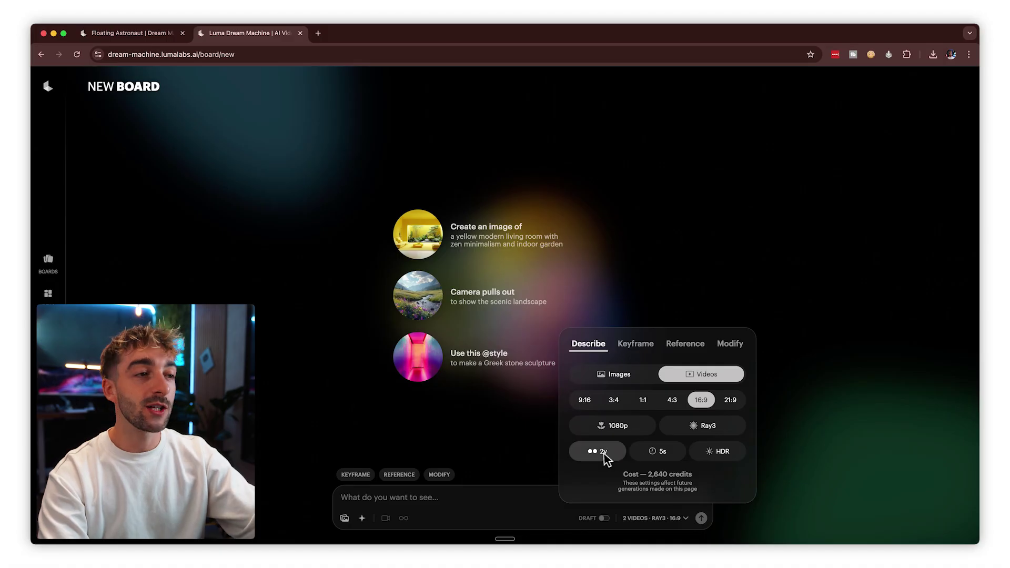
click(601, 453)
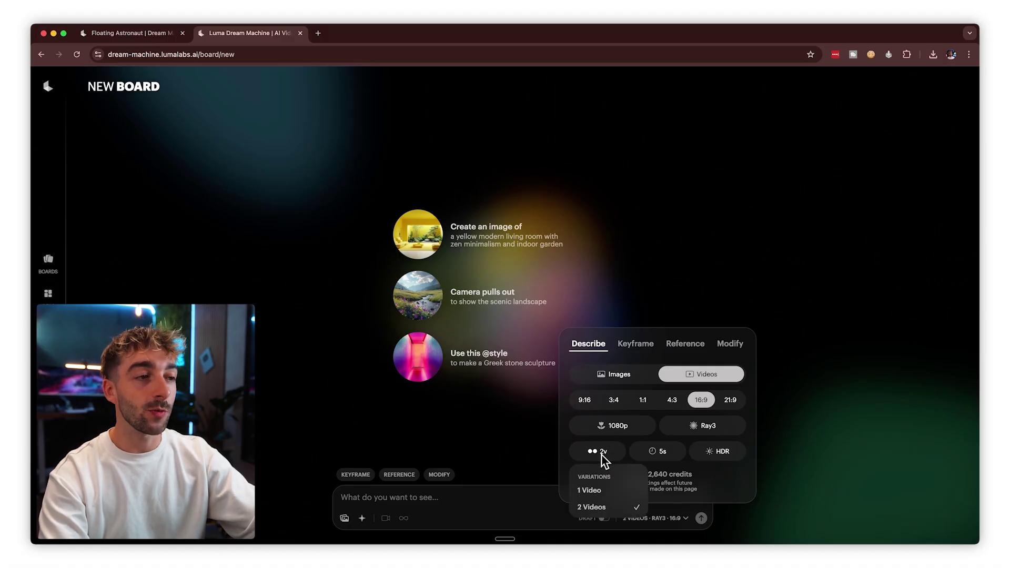
click(601, 504)
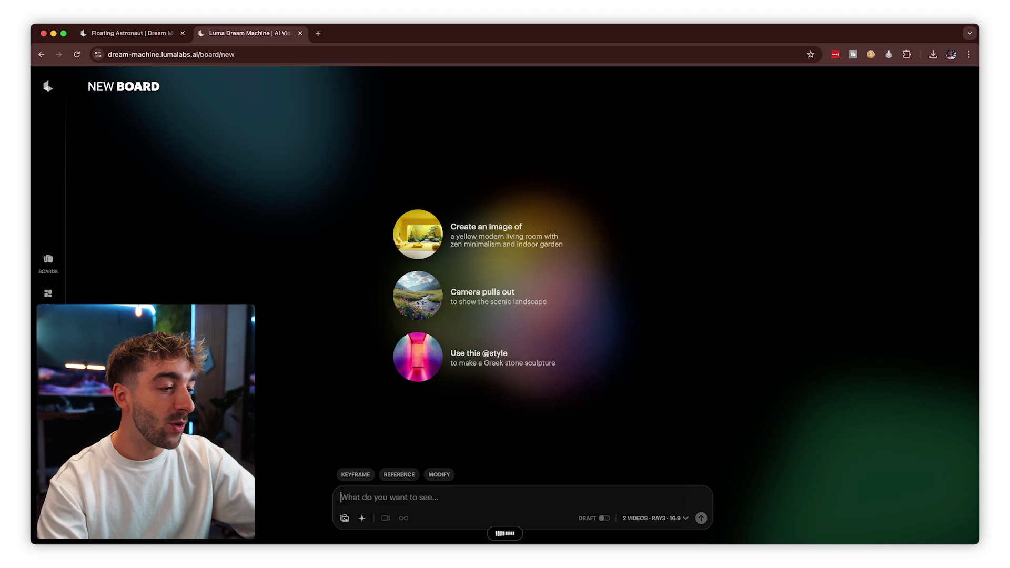
- Generate videos of a man in a superhero costume on a tall building's edge at golden hour, with skyline, dramatic cinematic lighting and a windblown cape
text(Man wearing a superhero costume standing on the edge of a tall building at golden hour. The sky is glowing with a warm orange and pink tones, city skylines in the background, and a dramatic cinematic lighting with the wind catching his cape.)
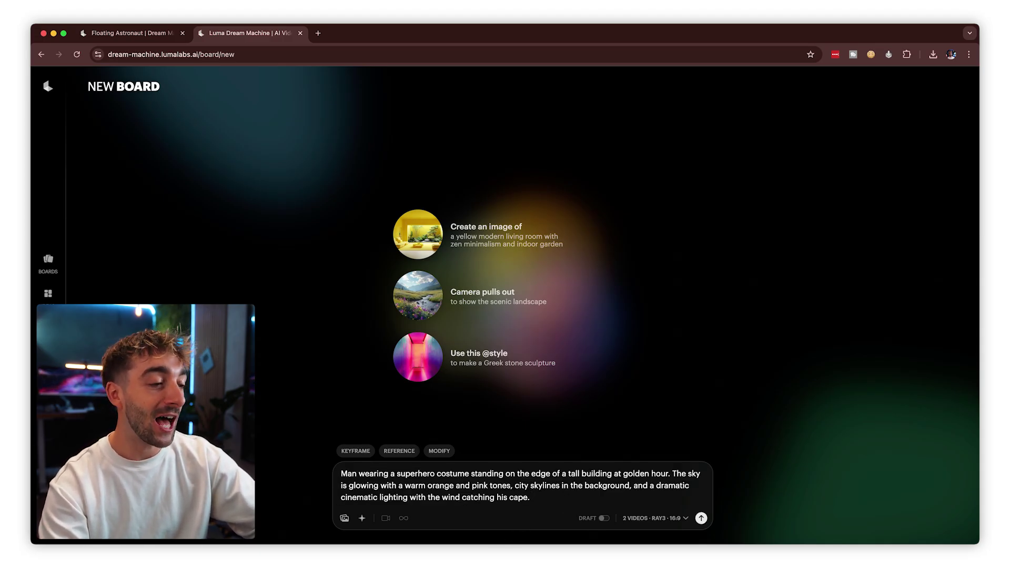
click(701, 518)
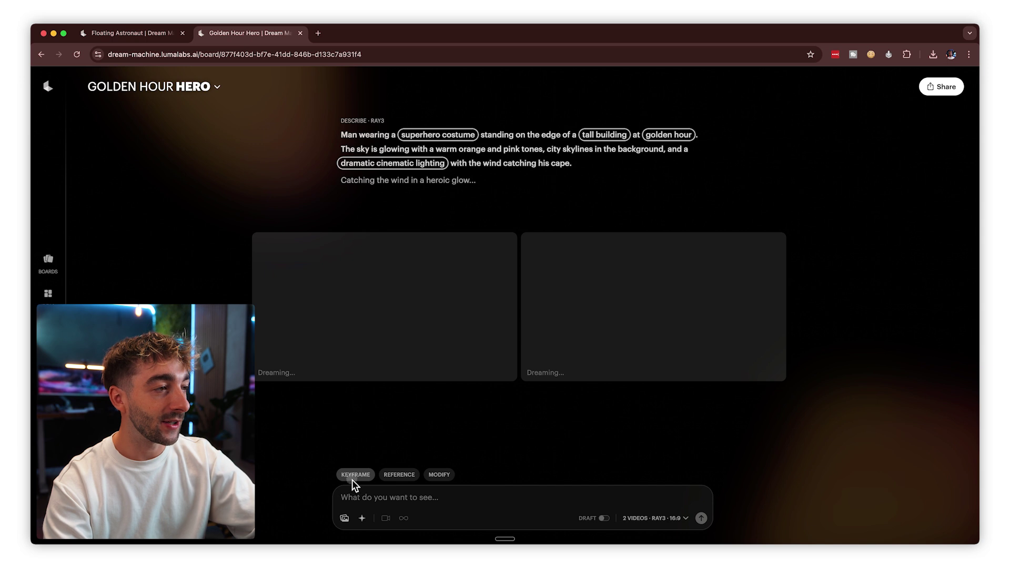
- Upload cheetos holding.jpeg from the start end frame folder as the start keyframe and generate videos without a prompt
click(353, 475)
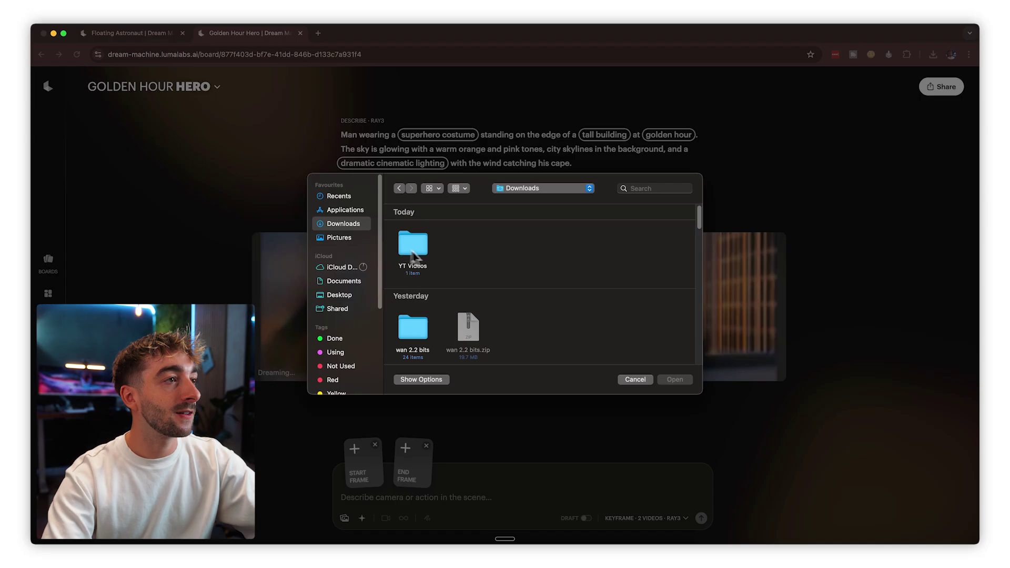
double_click(413, 237)
click(469, 239)
key(space)
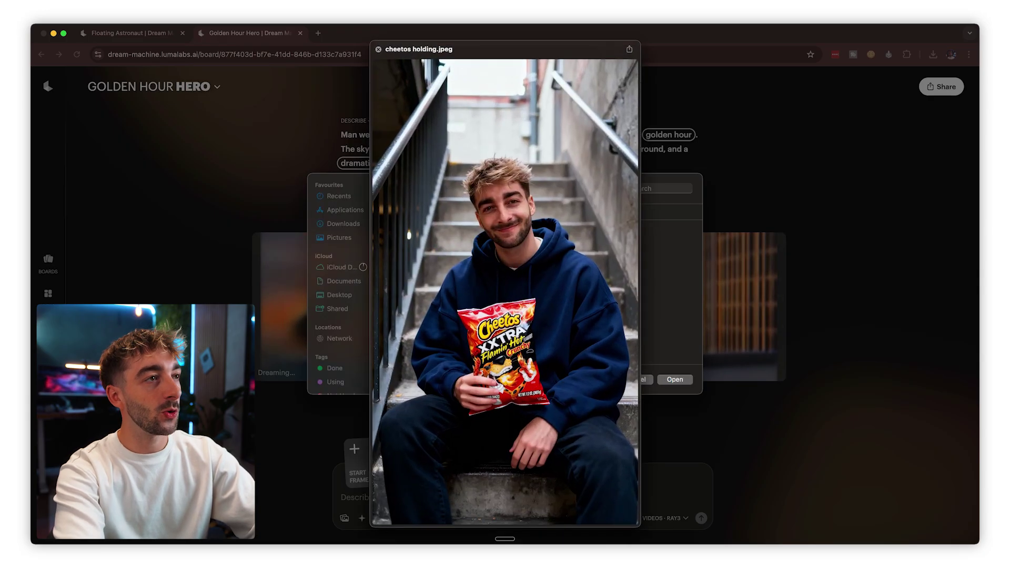
key(Left)
key(Right)
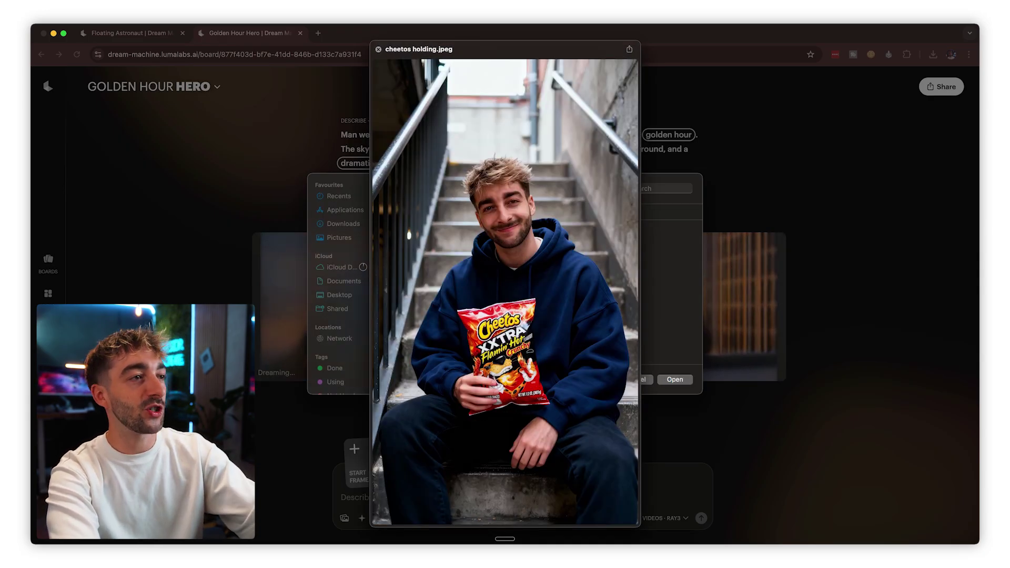
key(Left)
key(Right)
key(space)
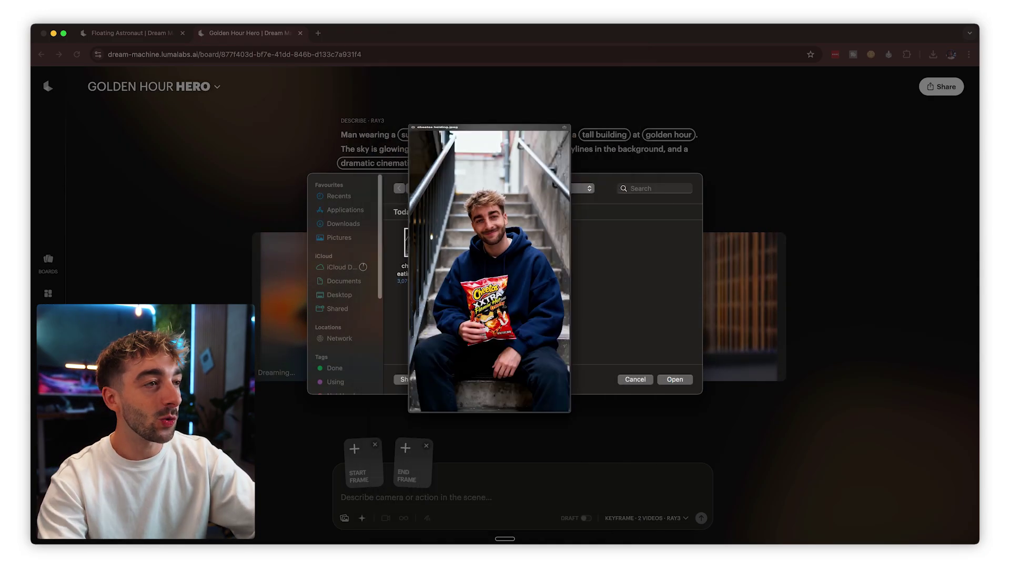
click(675, 379)
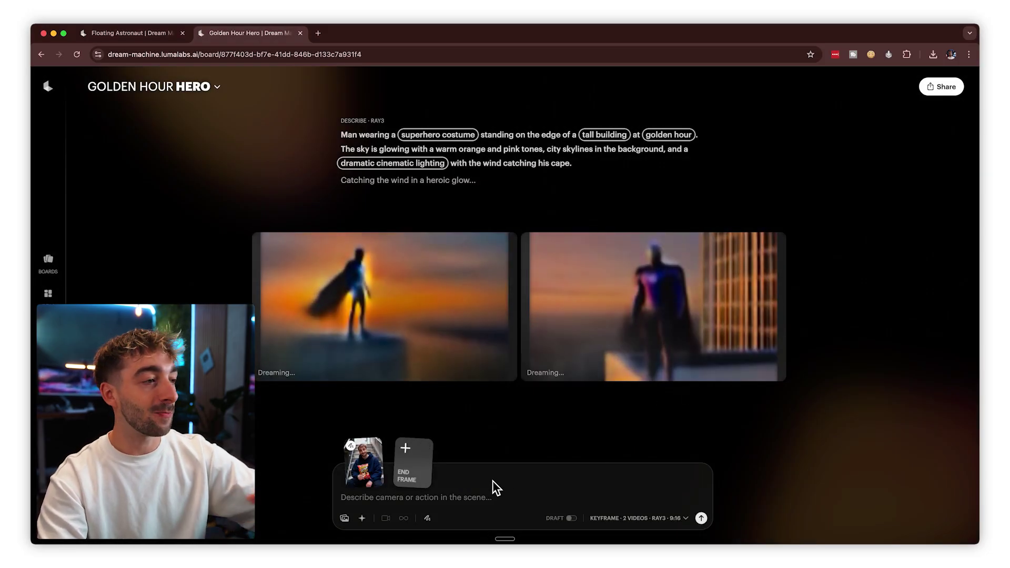
click(701, 518)
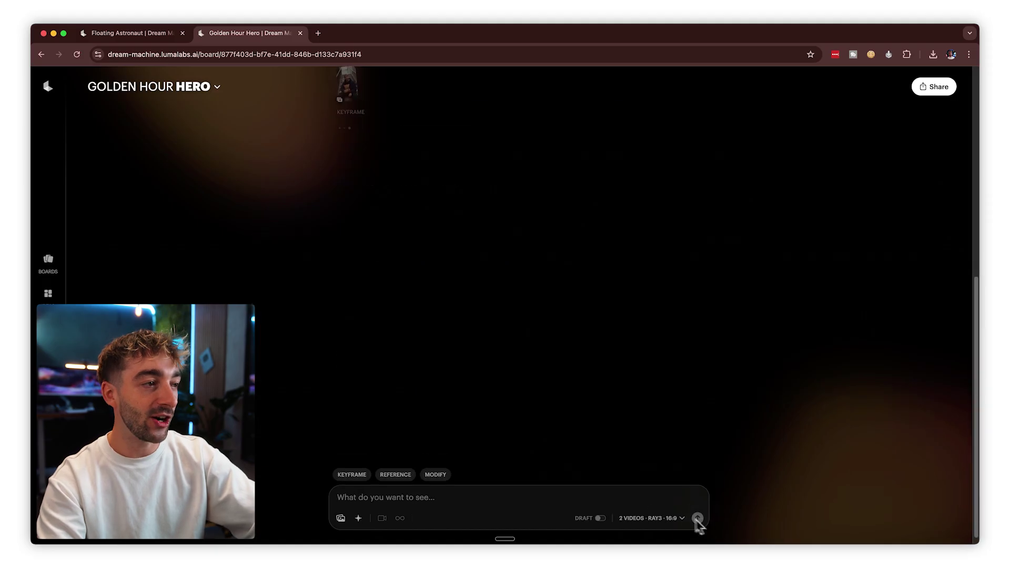
- Set up another keyframe generation with cheetos holding.jpeg as the start frame
click(354, 475)
click(361, 465)
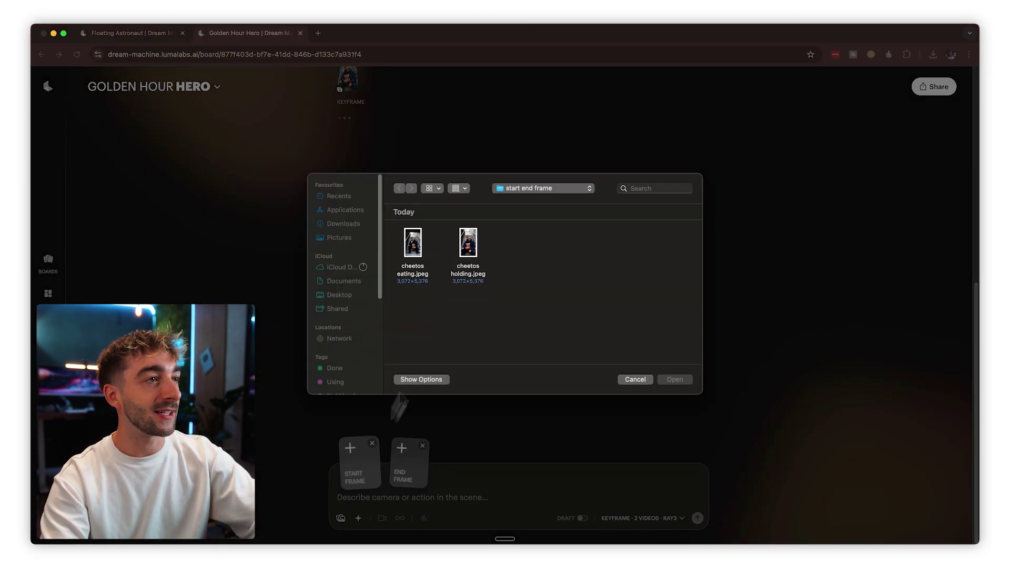
key(space)
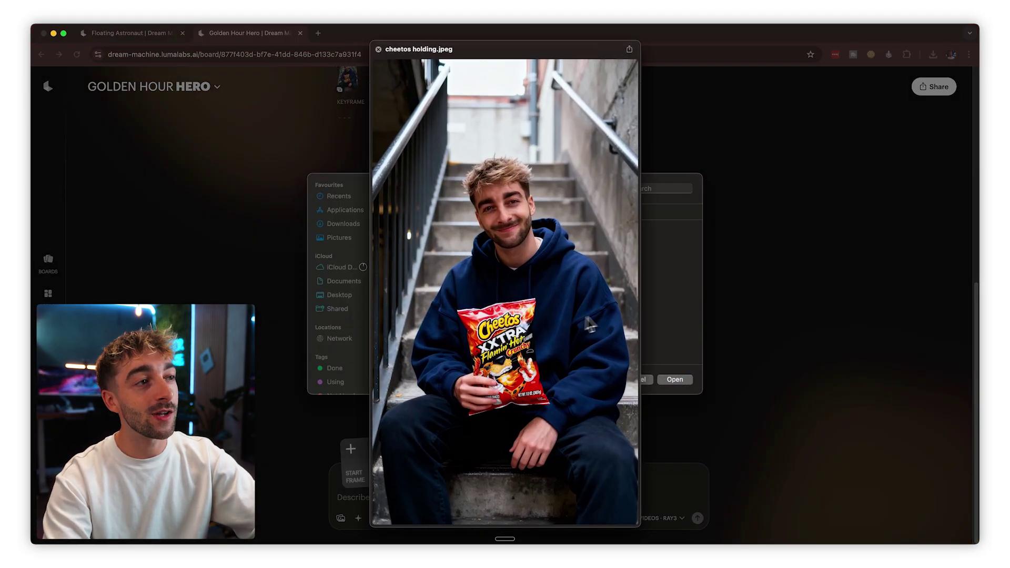
key(space)
click(660, 380)
- Add cheetos eating.jpeg as the end frame of the keyframe generation
click(398, 460)
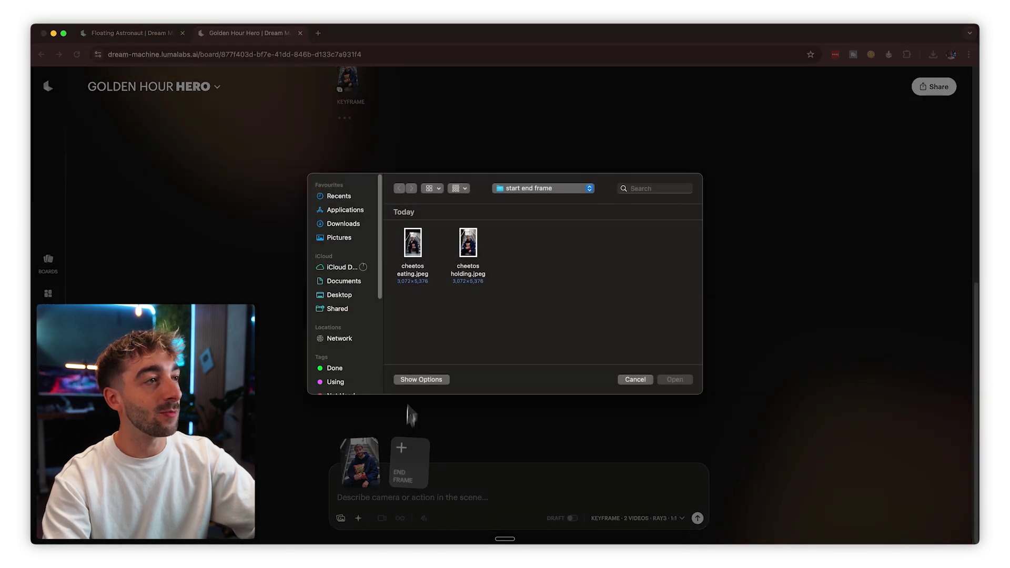
click(416, 256)
key(space)
key(space)
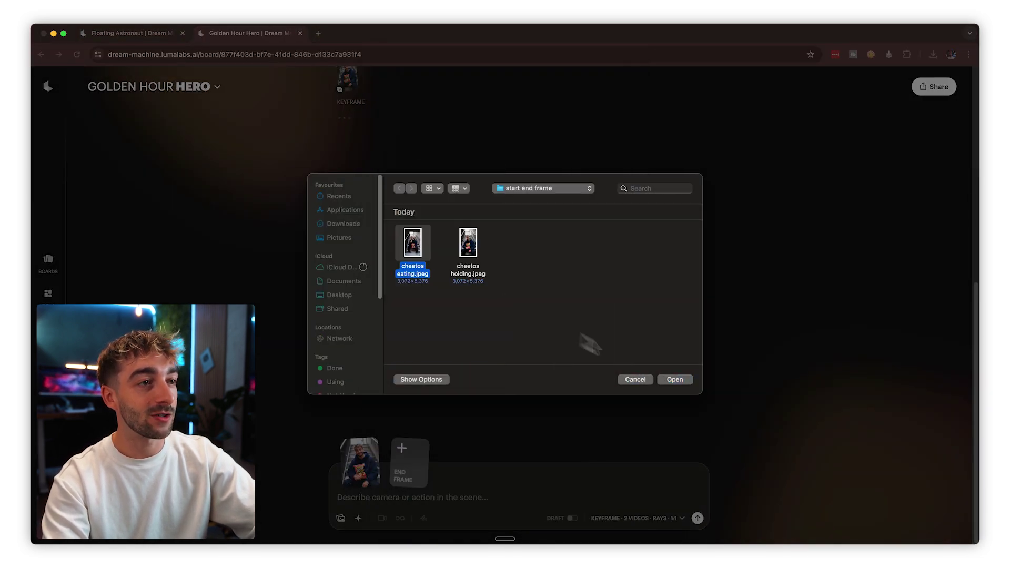
click(673, 379)
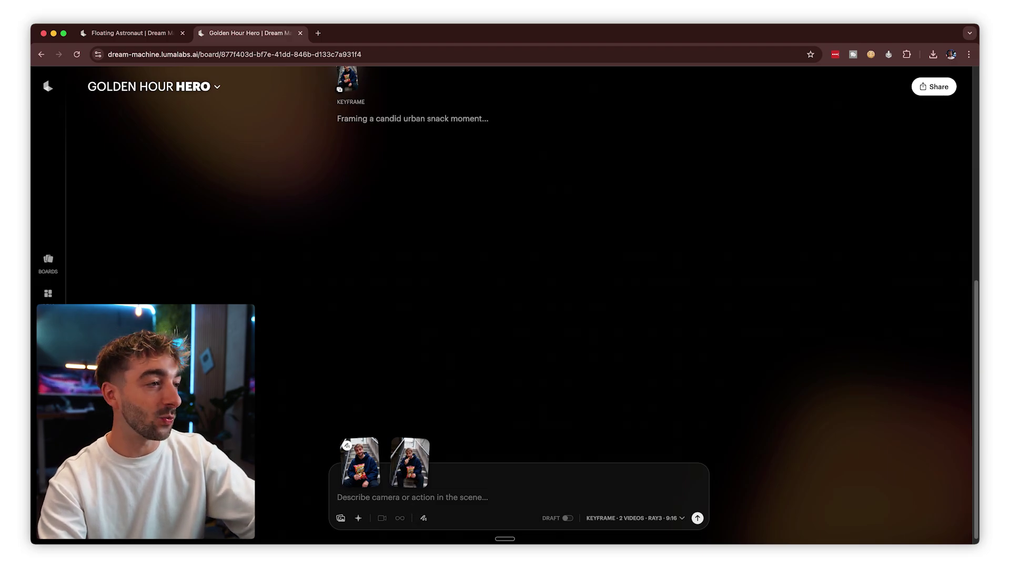
- Enter the prompt "man eating some Cheetos" for the start and end frames and generate the videos
text(man eat)
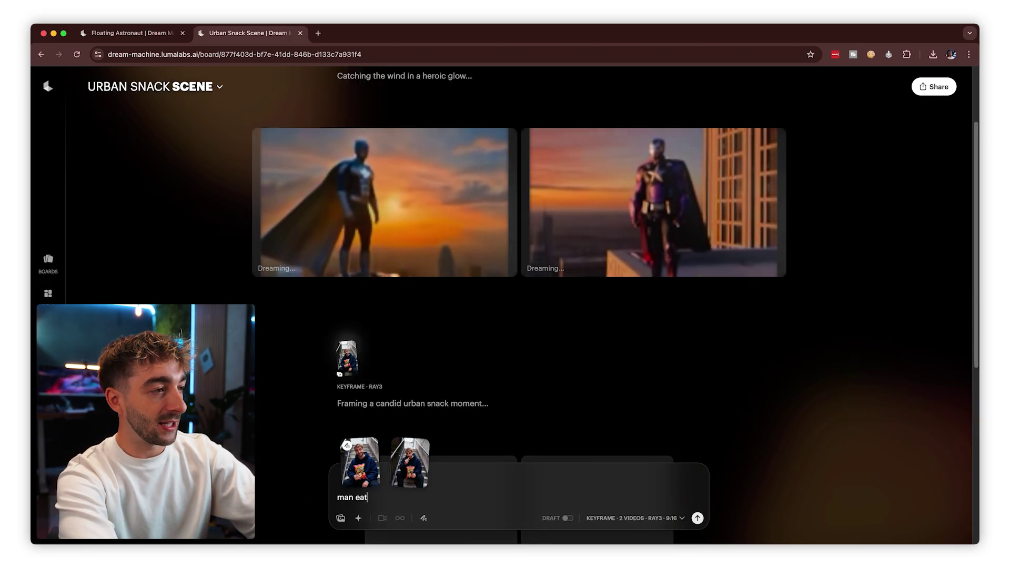
text(ing some Cheetos)
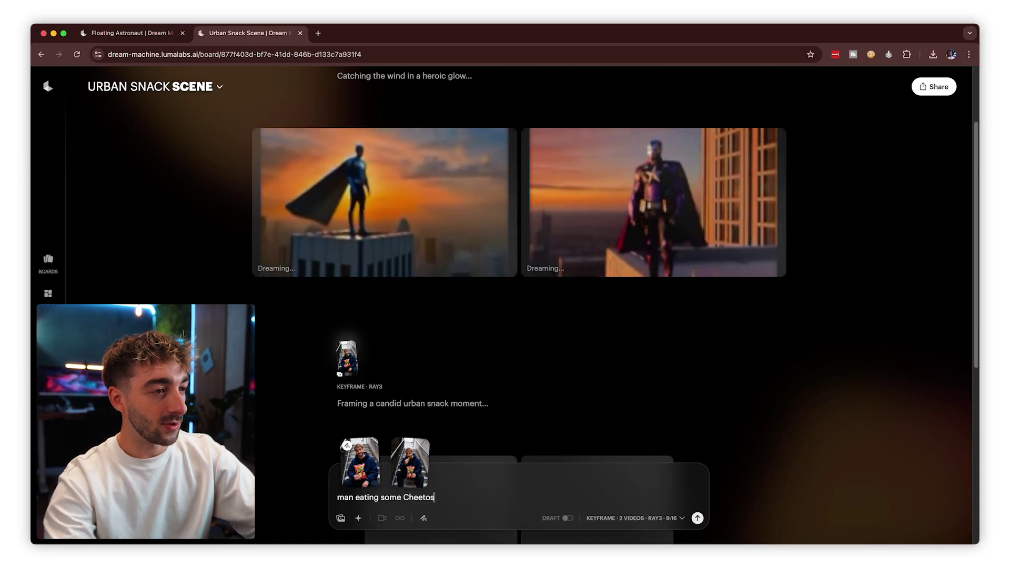
click(697, 518)
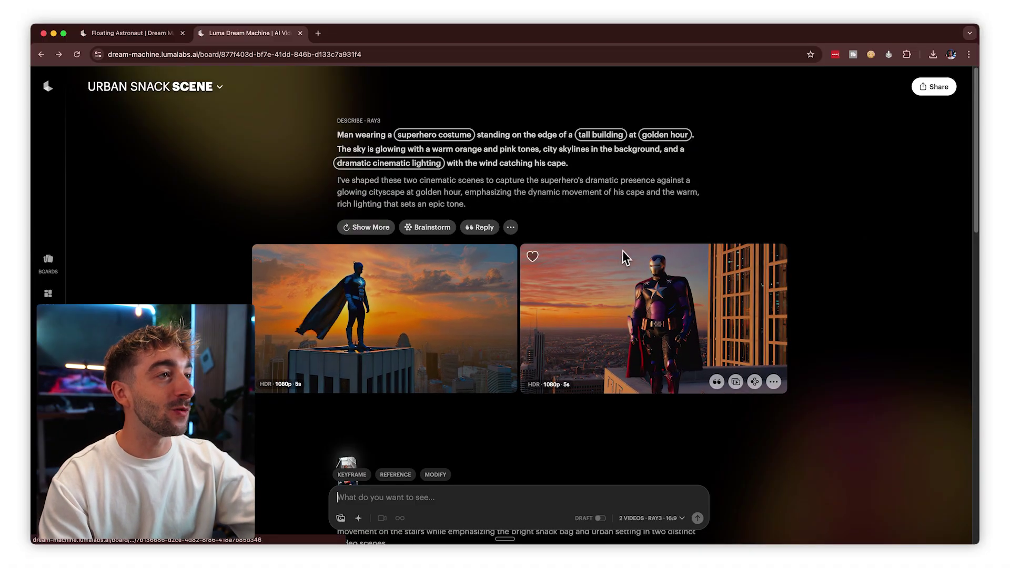
- Review both generated superhero videos and create variations of the second one with More Like This
click(367, 335)
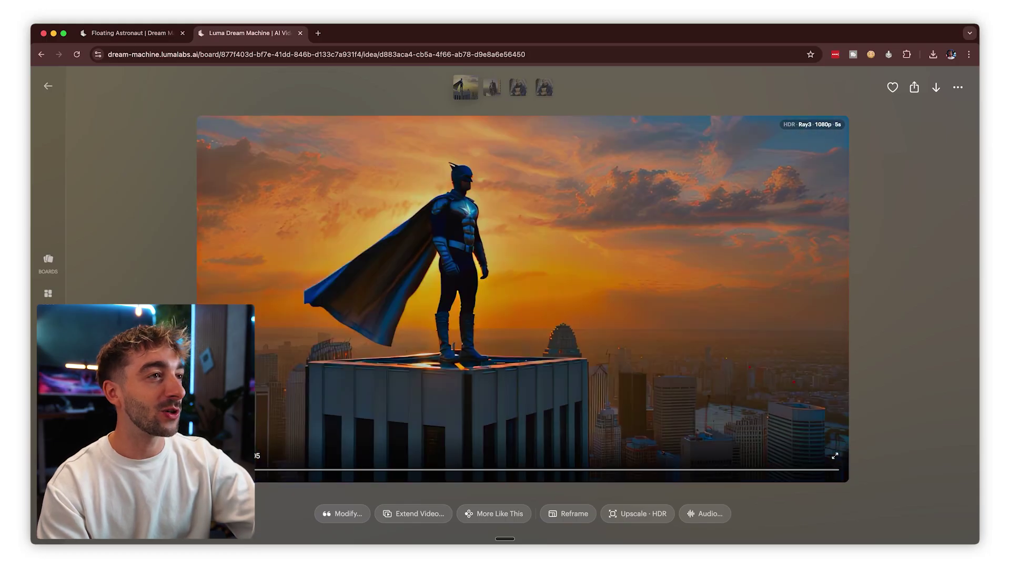
key(Escape)
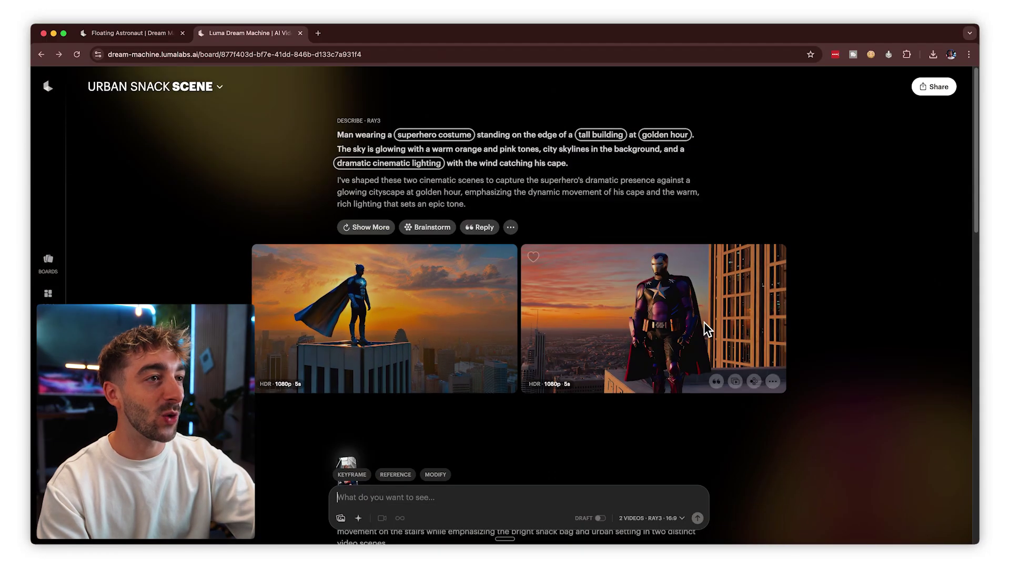
click(664, 321)
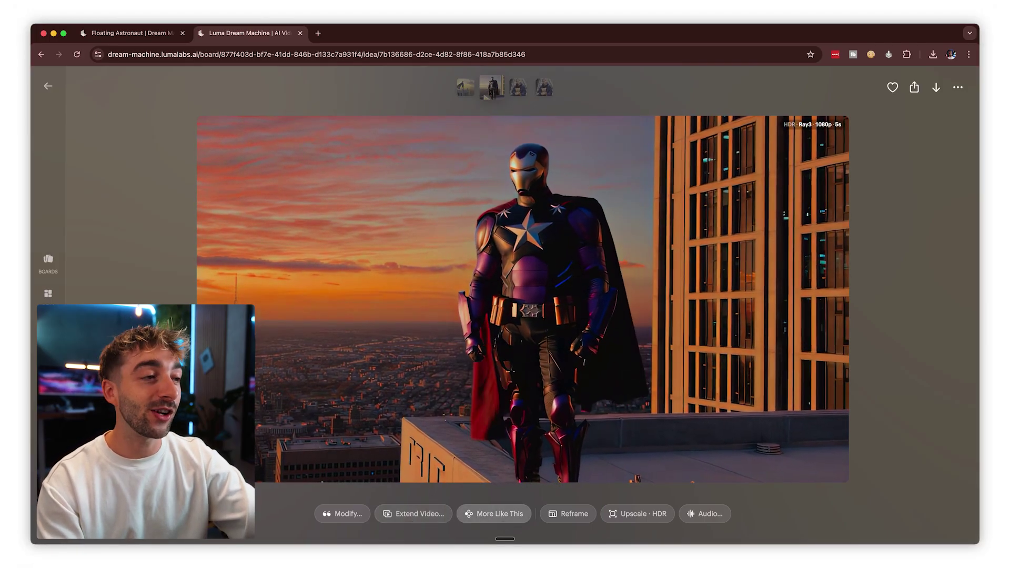
click(501, 517)
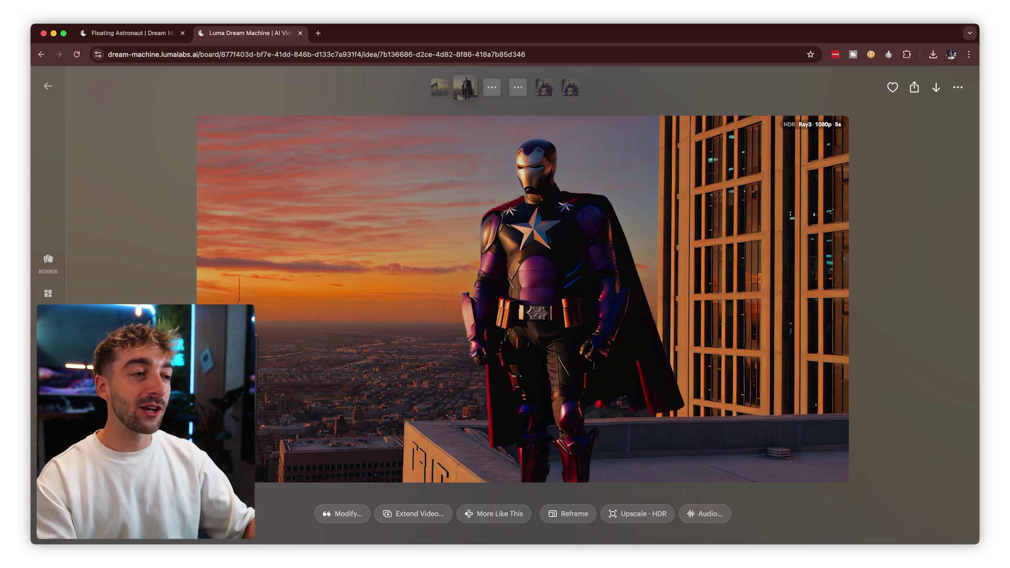
- Reframe the second superhero video on a 9:16 canvas, trying 3:4 and 21:9 as well, and preview the start frame
click(551, 515)
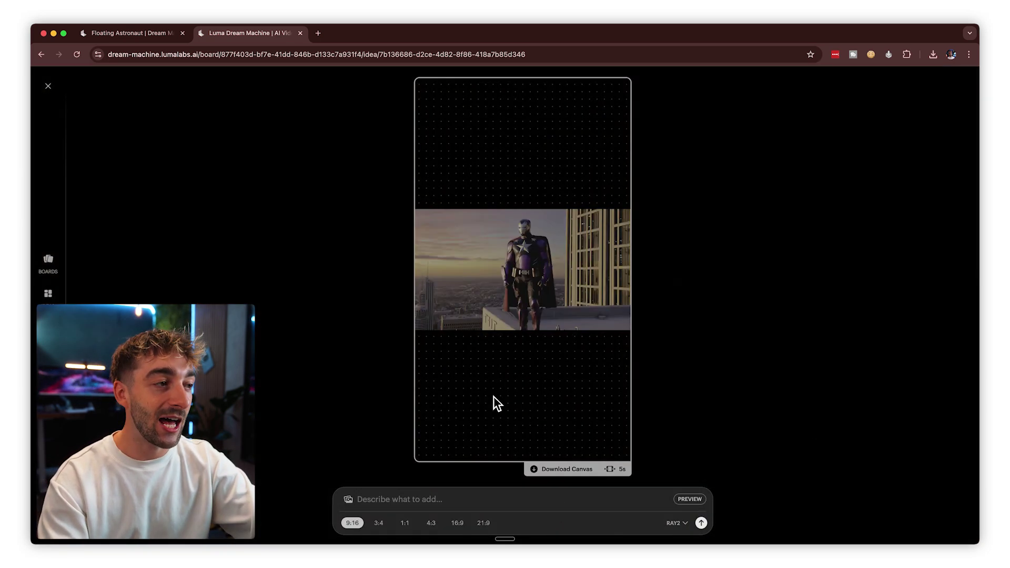
click(421, 504)
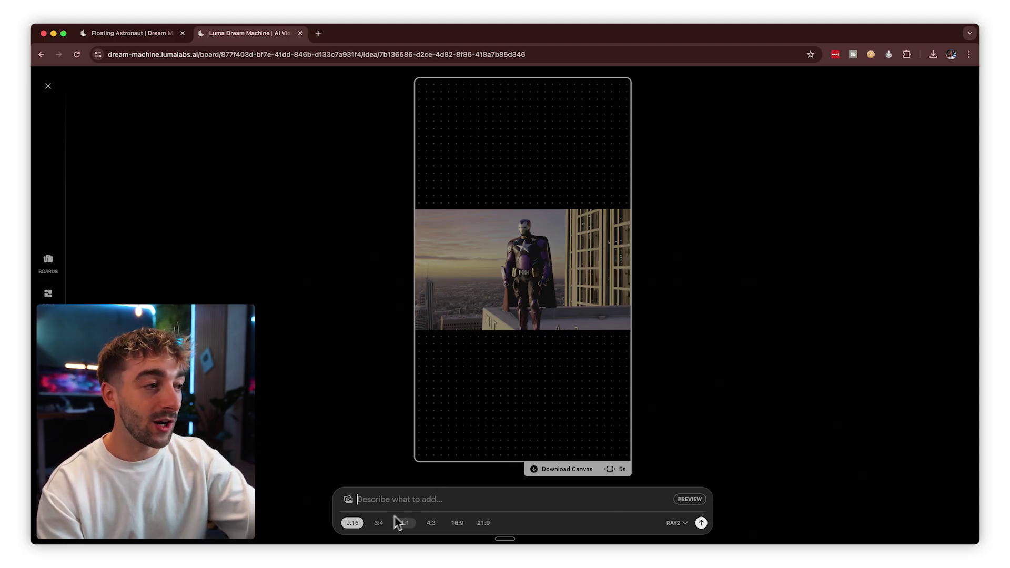
click(379, 522)
click(481, 524)
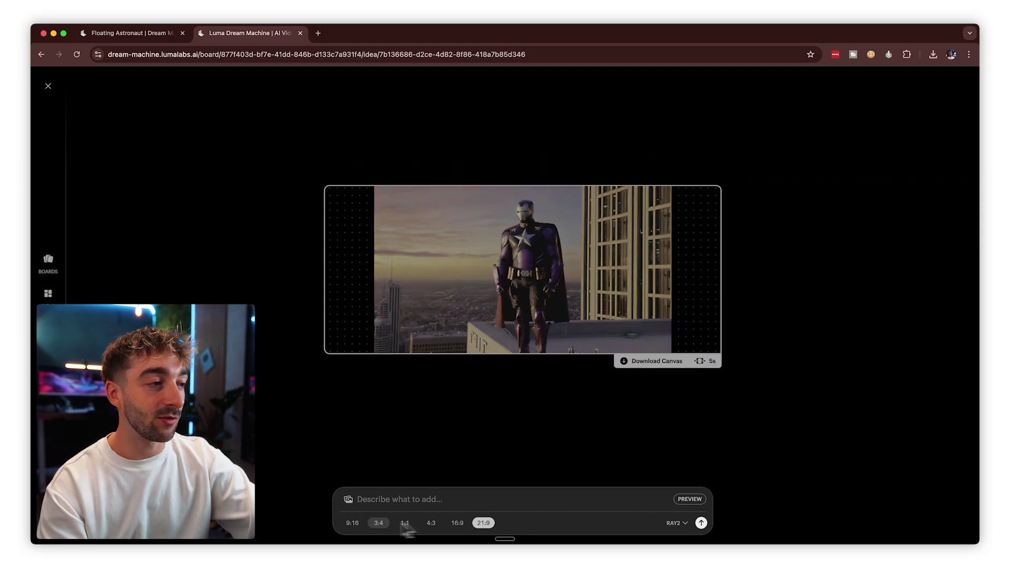
click(353, 523)
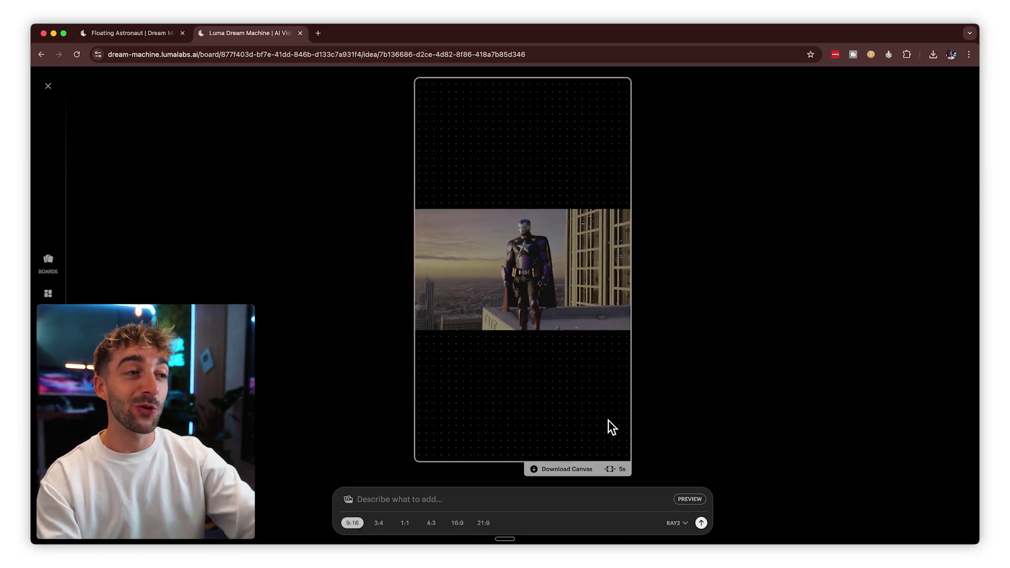
click(690, 499)
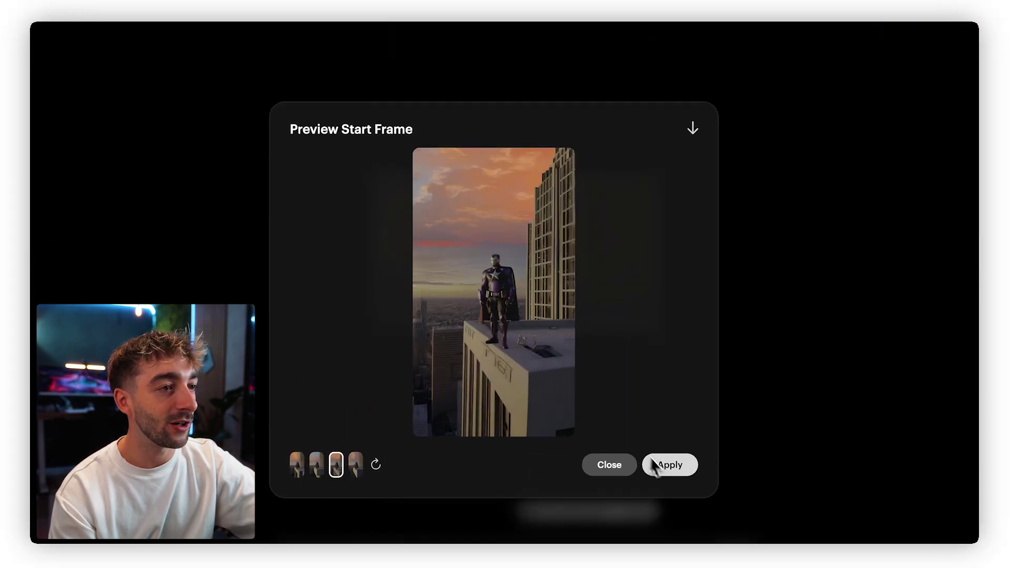
- Apply the third vertical preview as the start frame of the reframed superhero video
click(653, 463)
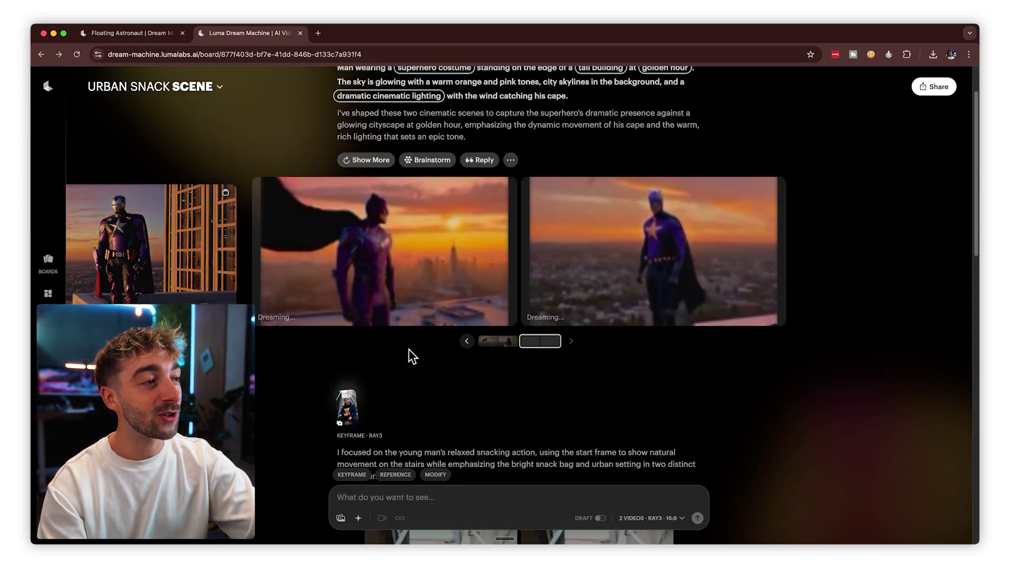
- Try reusing the start-frame-only Cheetos keyframe message, and remove its image from the prompt
scroll(409, 350, down, 2)
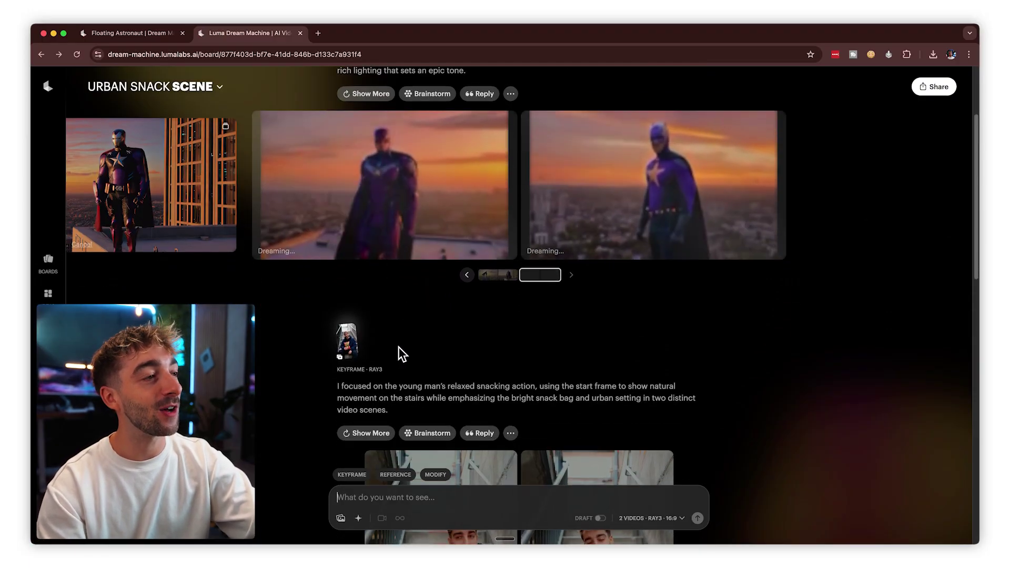
scroll(405, 351, down, 5)
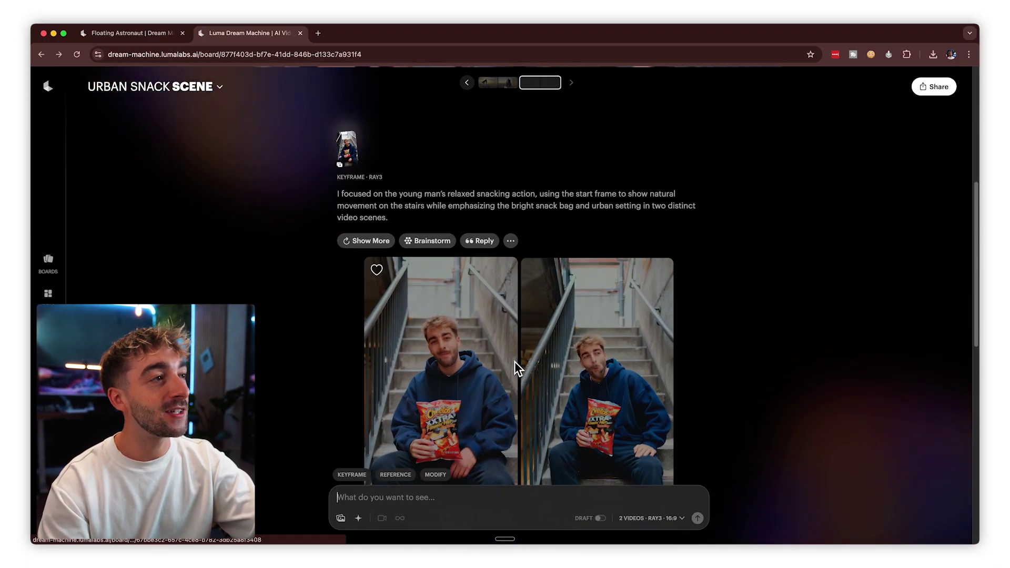
click(347, 158)
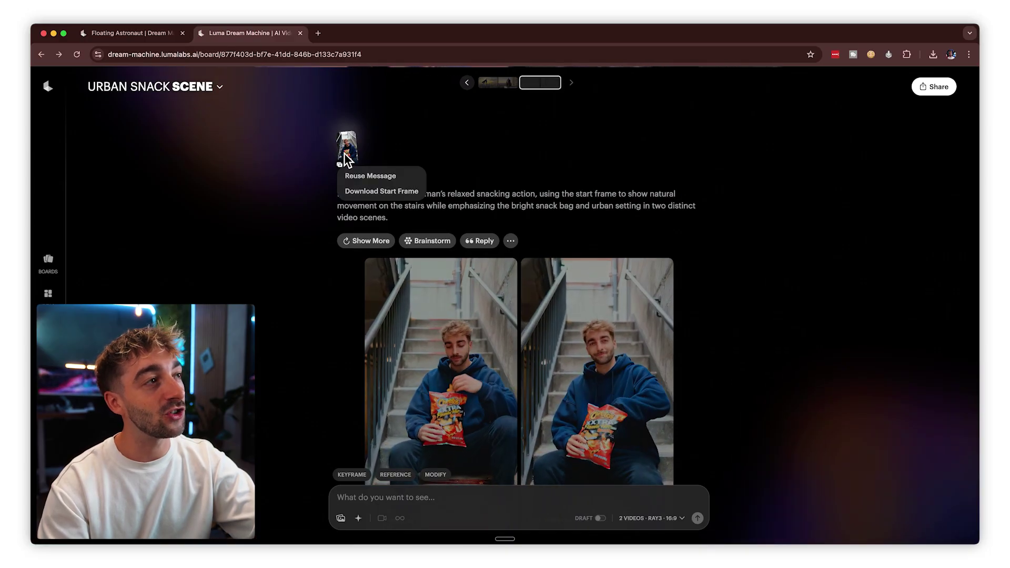
click(354, 177)
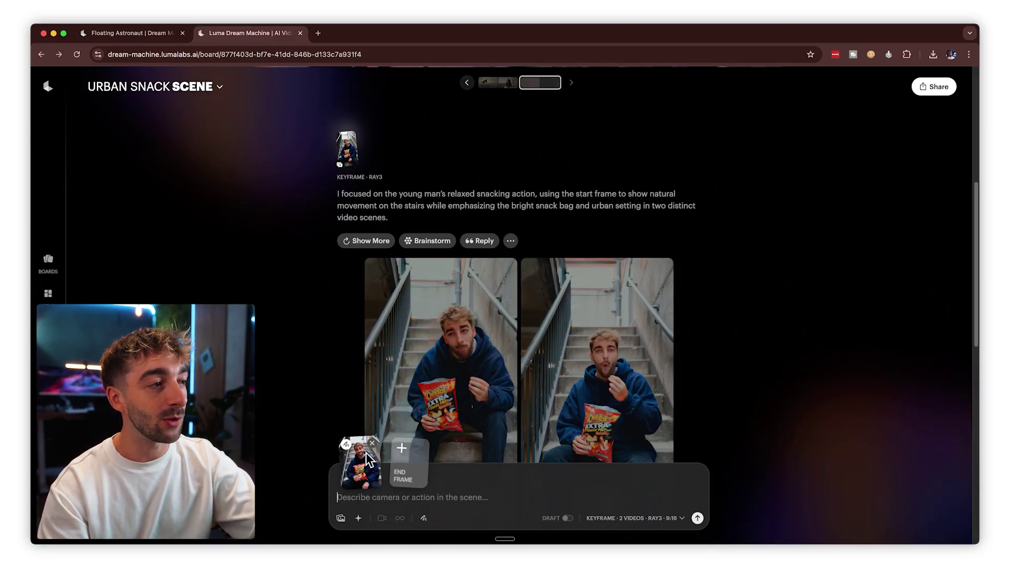
click(371, 444)
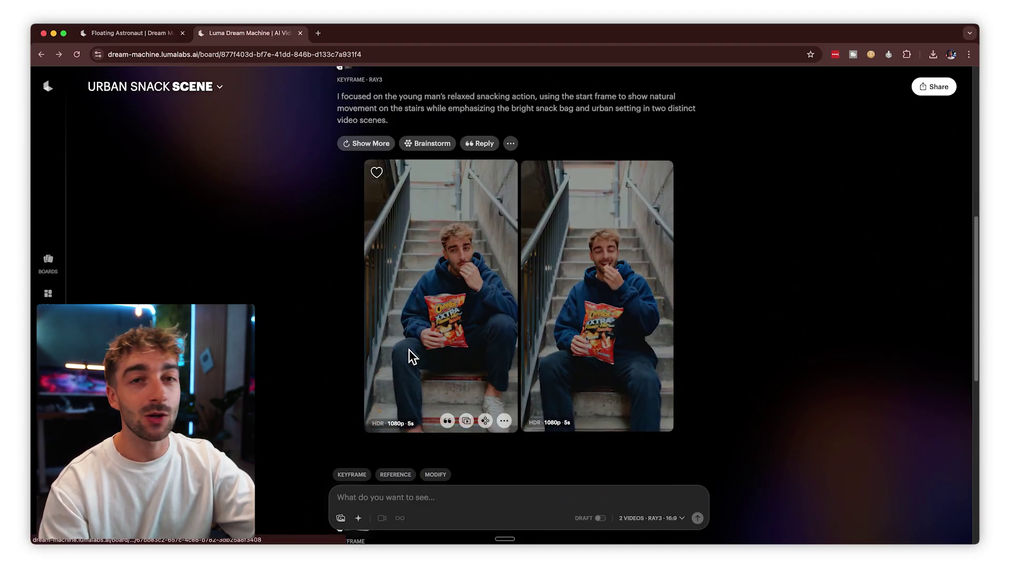
- Review the two "man eating some Cheetos" videos generated from the start and end frames
scroll(337, 338, down, 1)
scroll(313, 336, down, 10)
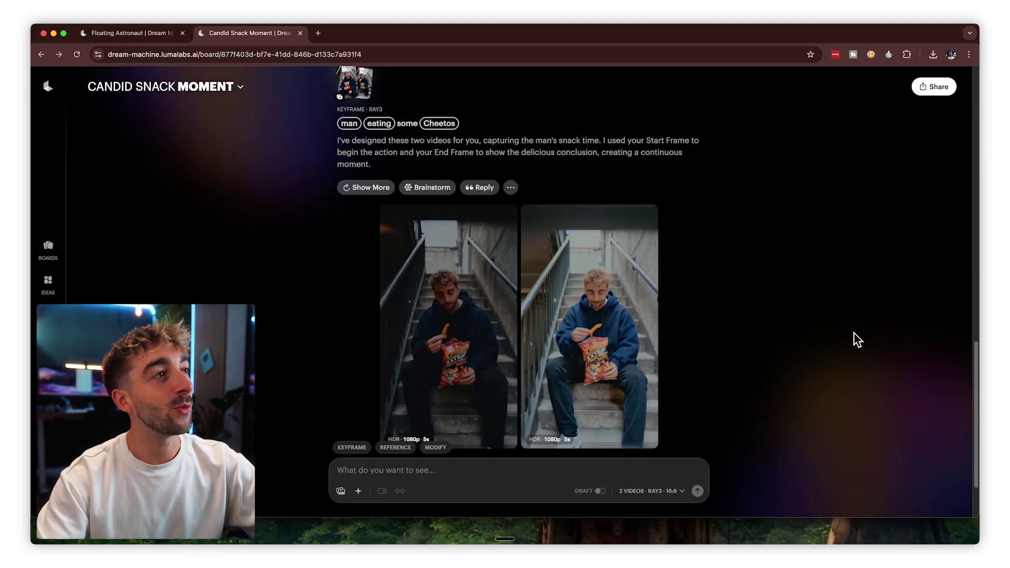
click(602, 310)
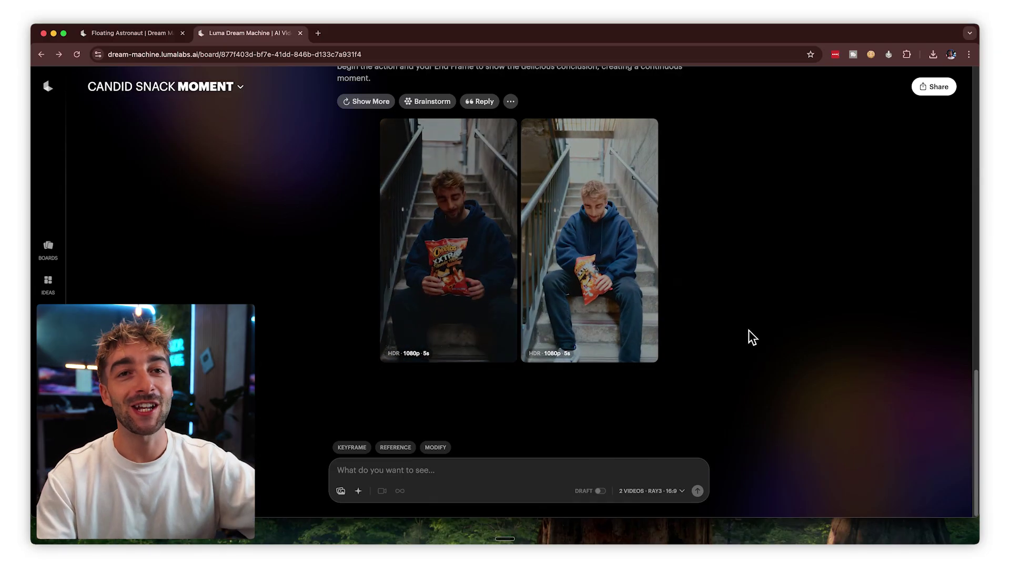
- Replace "superhero costume" with "steampunk armor" in the superhero prompt, and browse the alternatives for its other highlighted phrases
scroll(674, 327, up, 10)
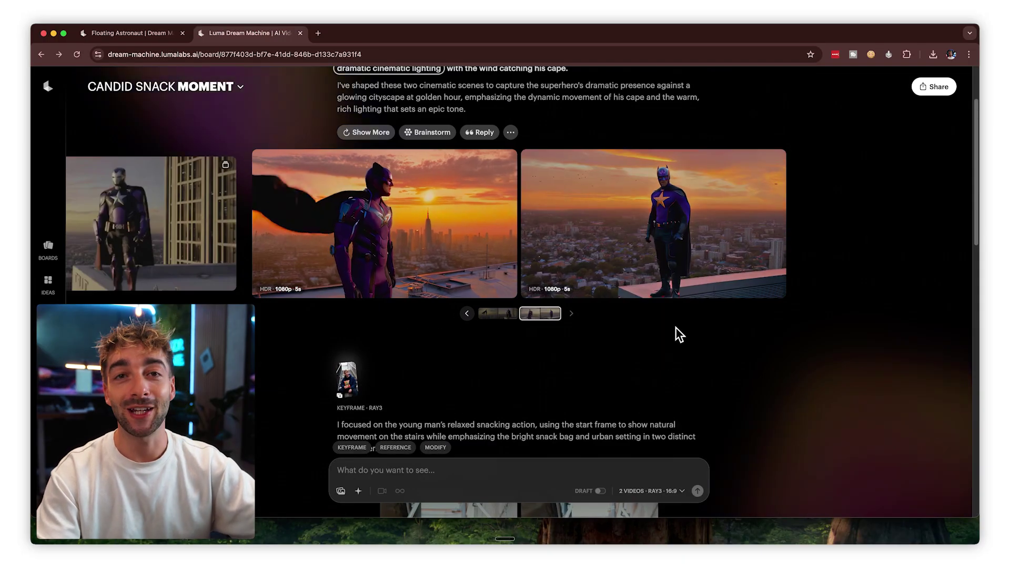
scroll(676, 327, up, 3)
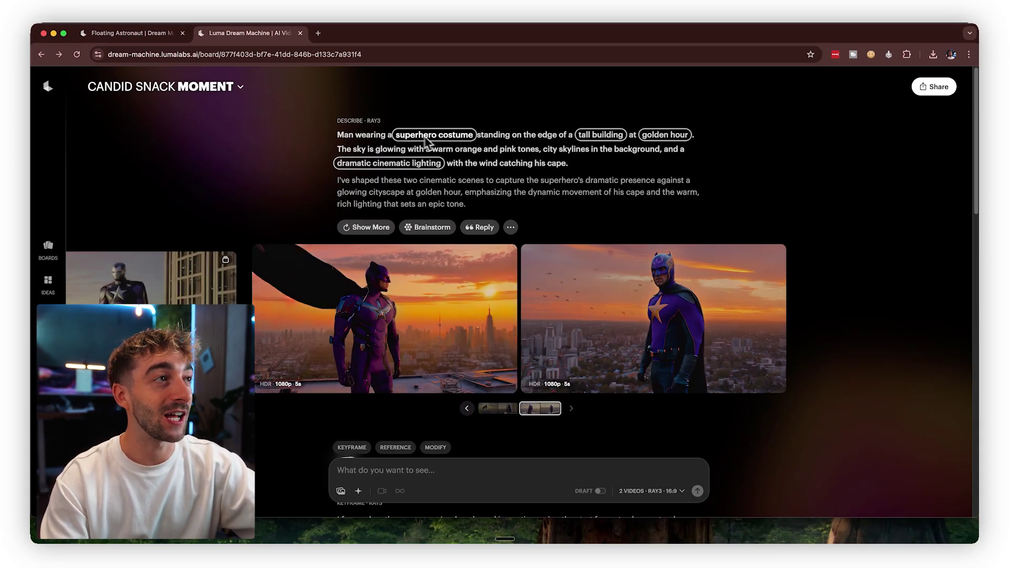
click(421, 146)
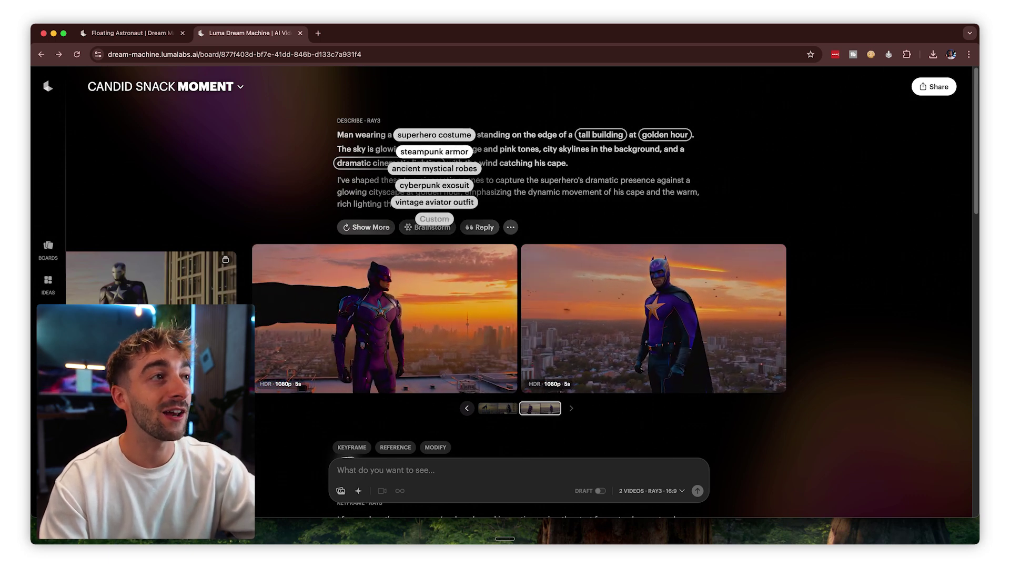
click(451, 152)
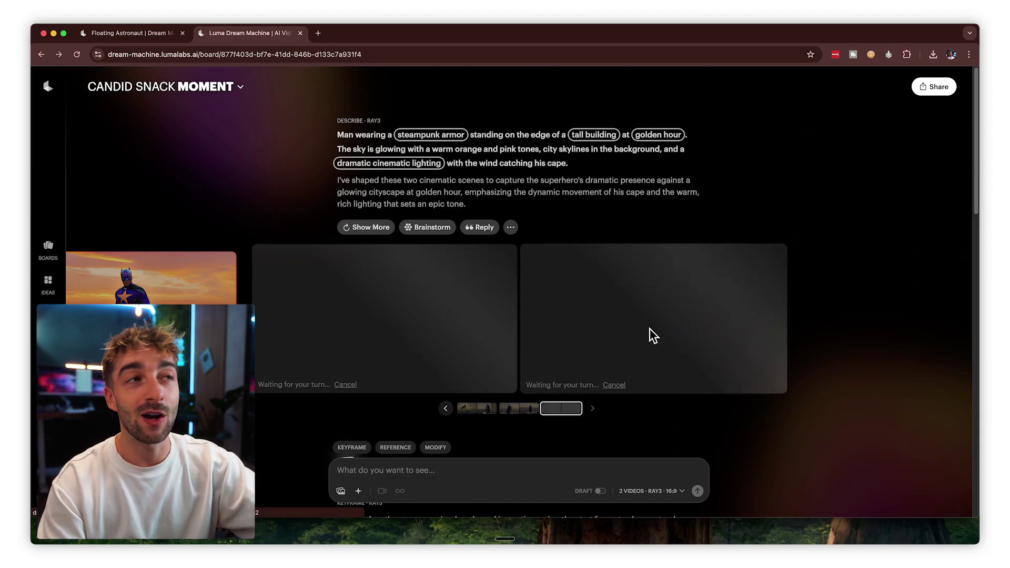
click(648, 136)
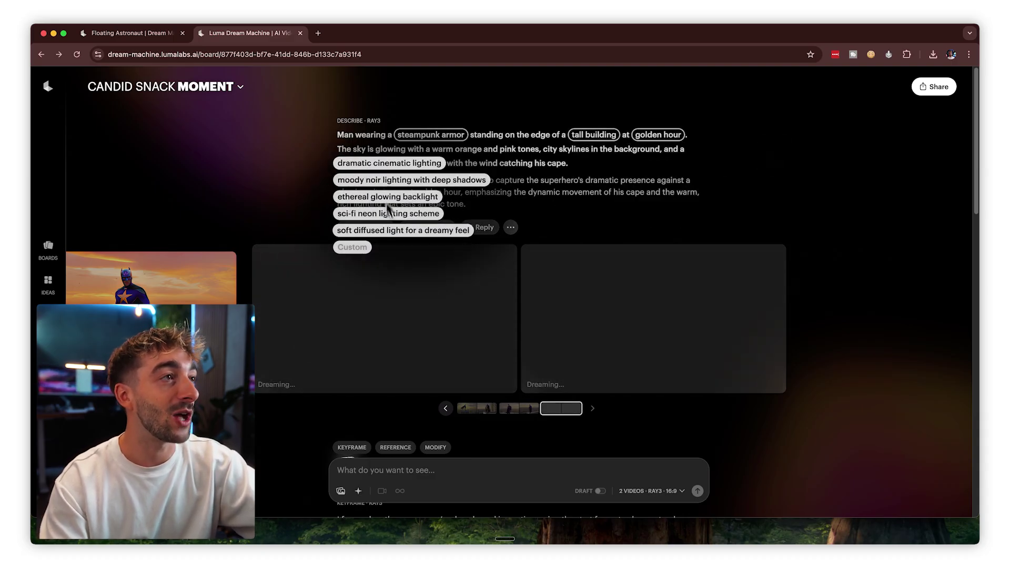
click(584, 135)
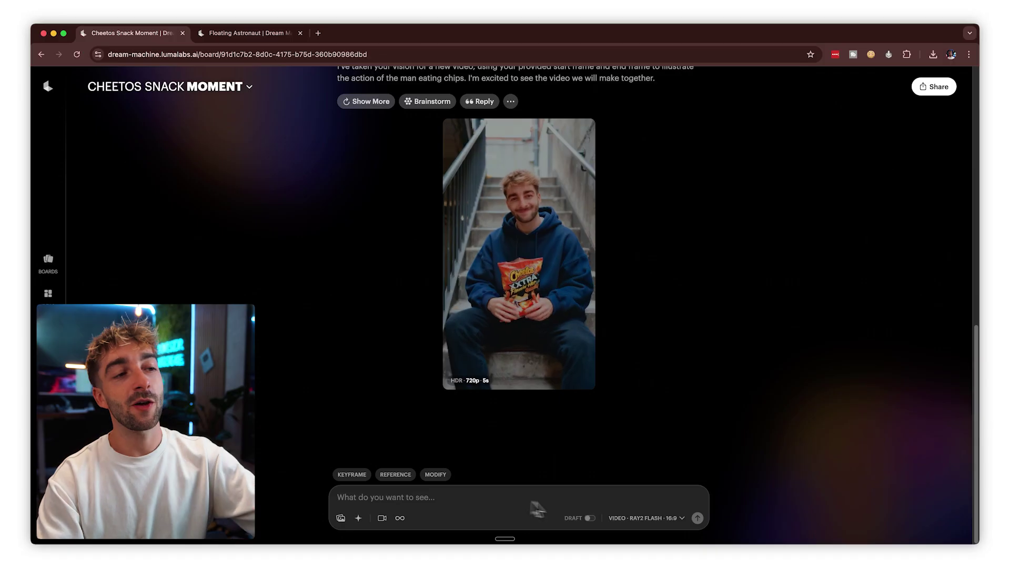
- Switch the Cheetos board's generation mode to Modify and start adding the source media
click(667, 518)
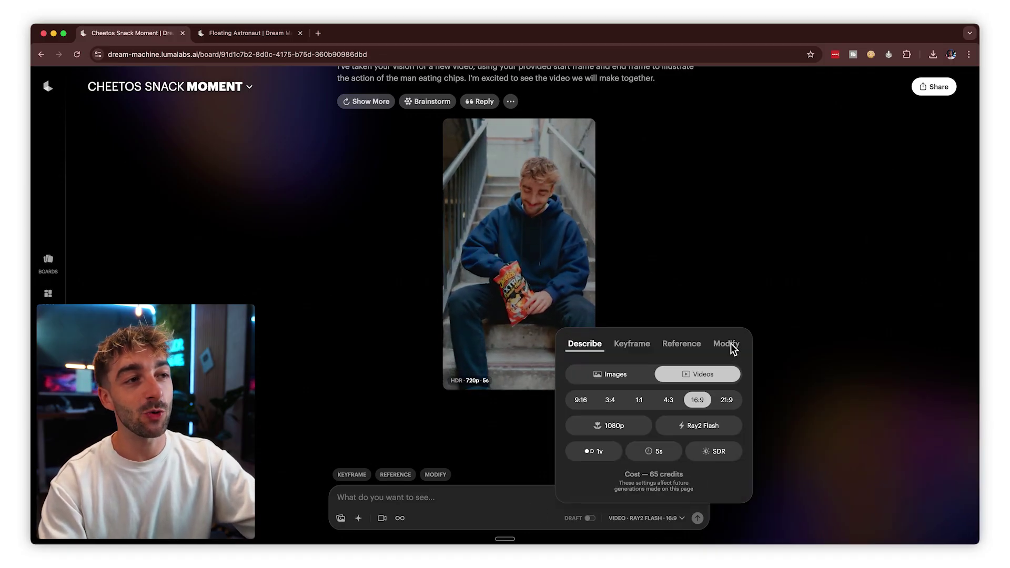
click(806, 392)
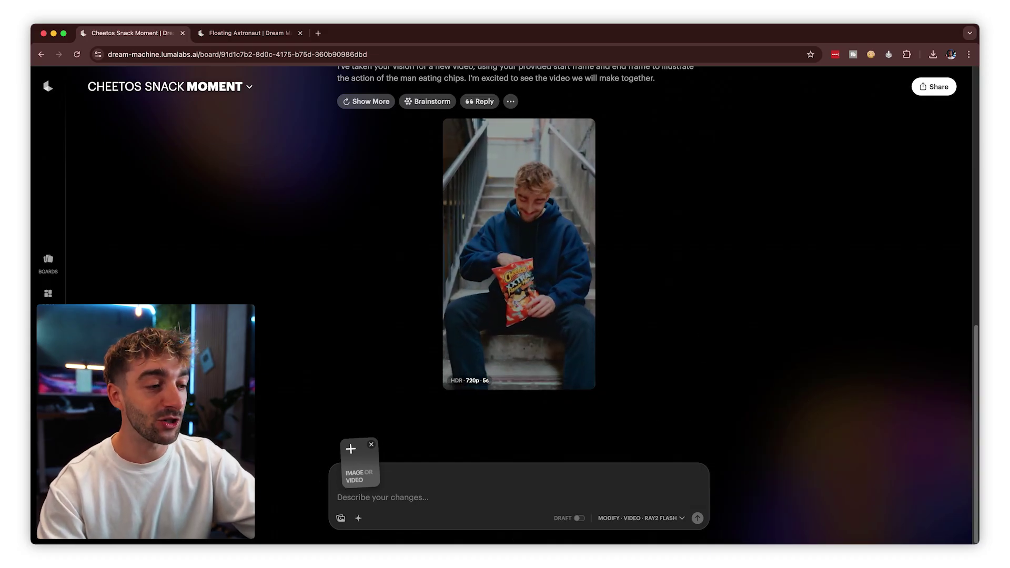
drag(353, 464, 361, 470)
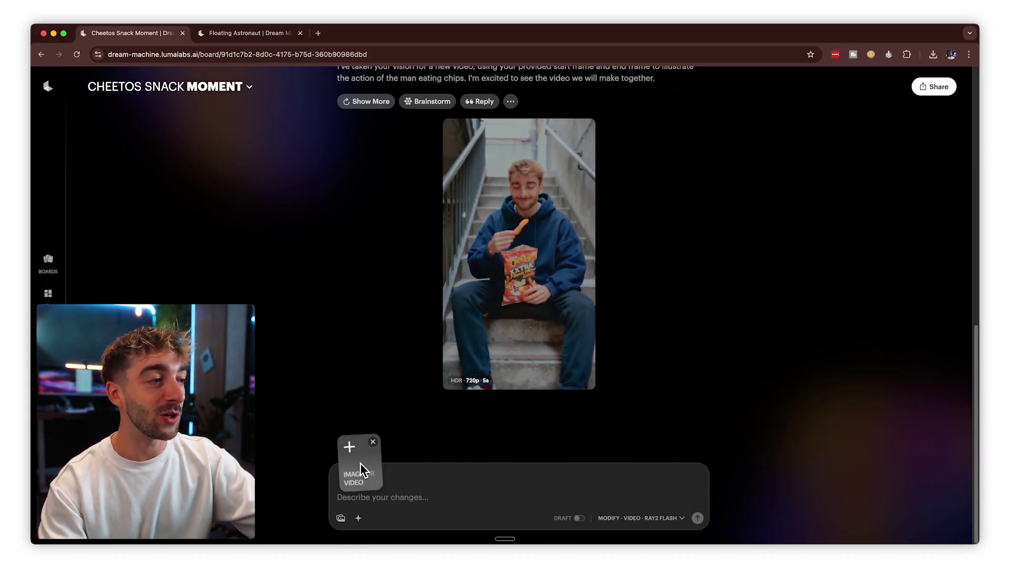
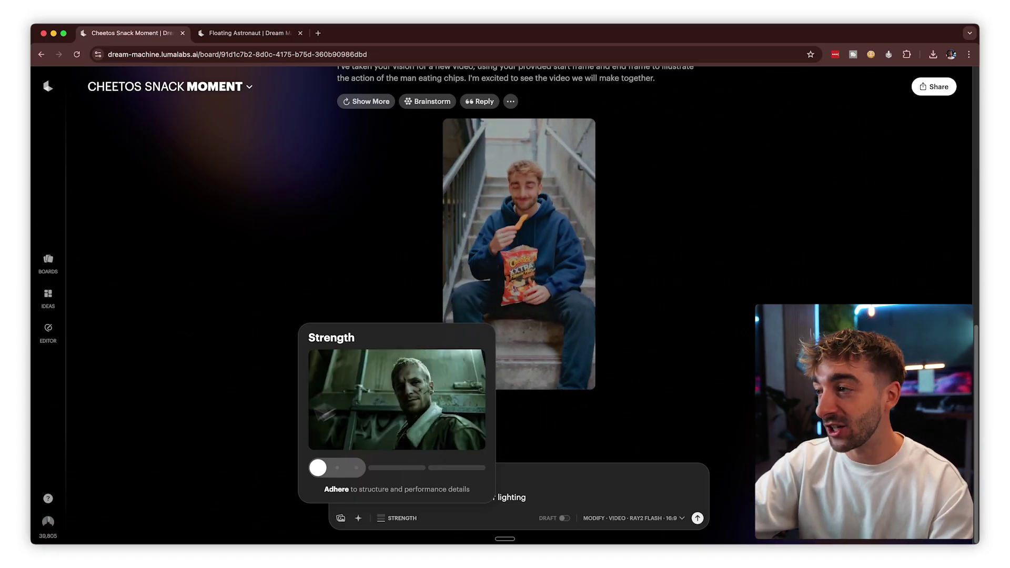
- Try strength levels from Adhere to Reimagine, and generate "make it a snowy desert during golden hour lighting" at Flex 2
click(337, 468)
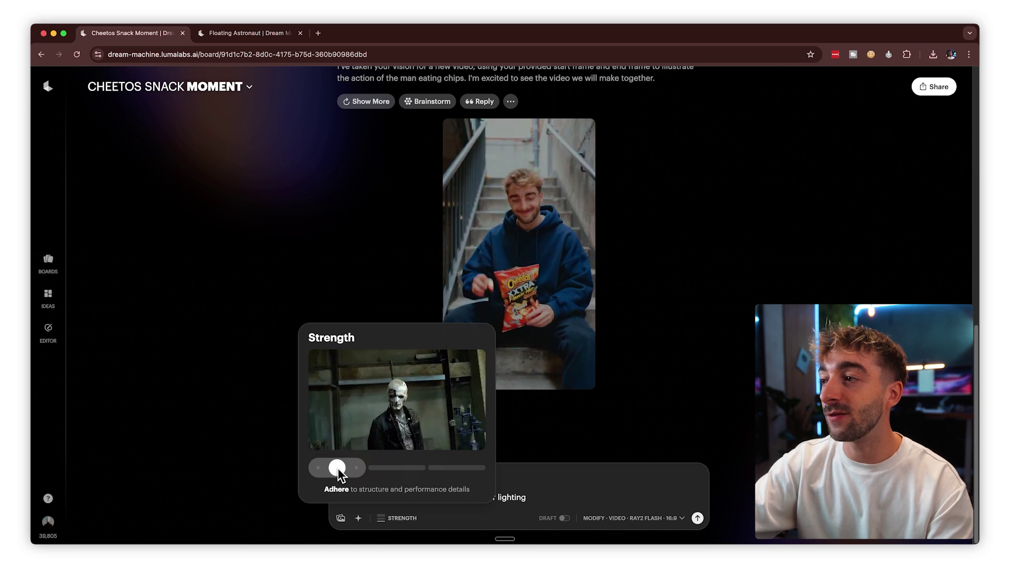
click(351, 469)
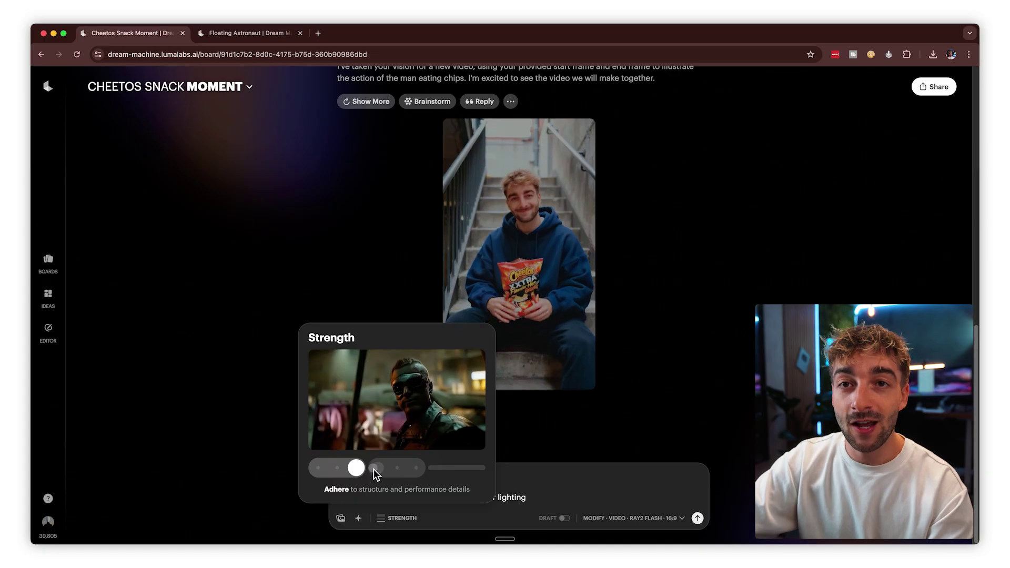
click(374, 468)
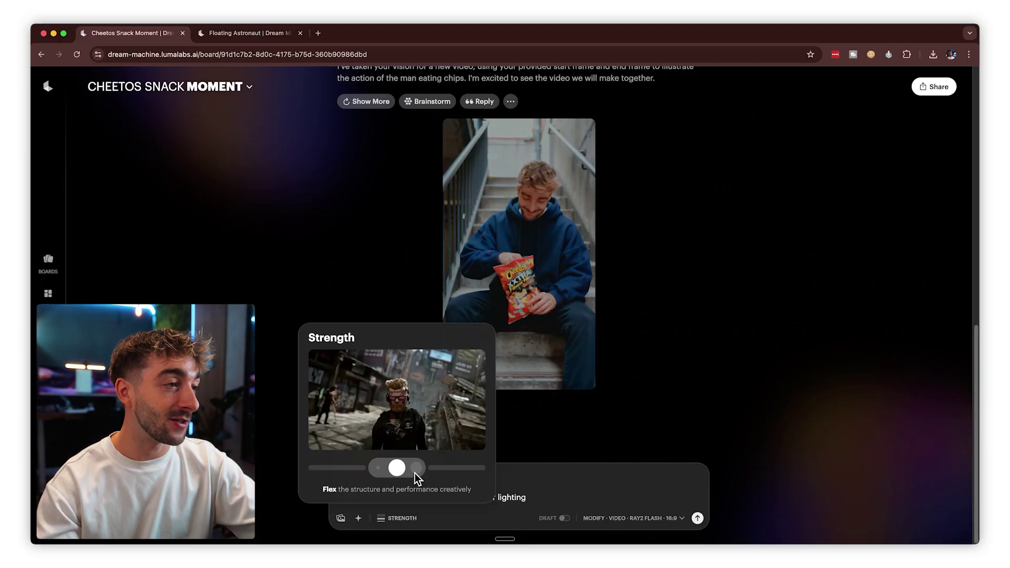
click(415, 468)
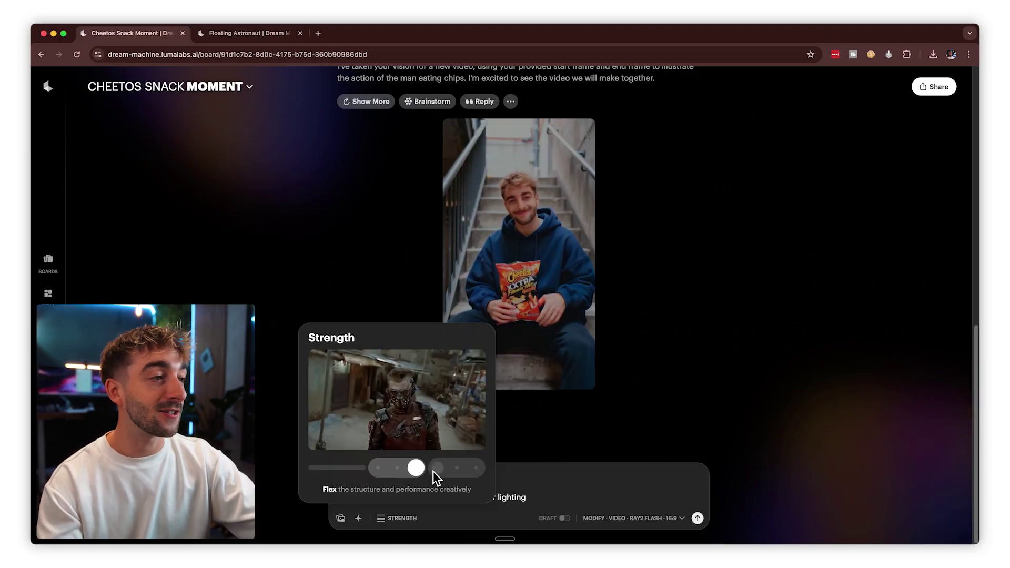
click(434, 470)
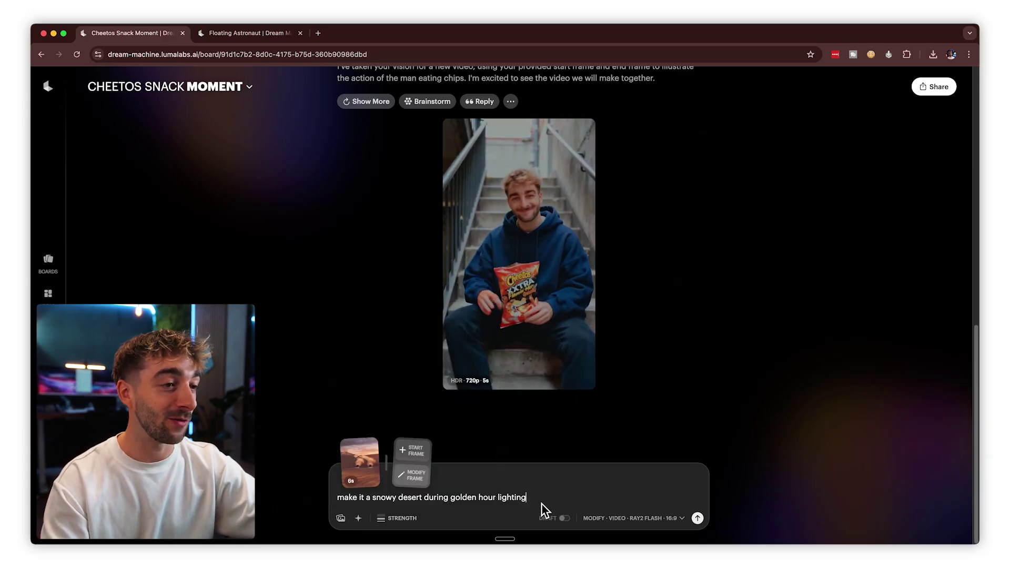
click(698, 518)
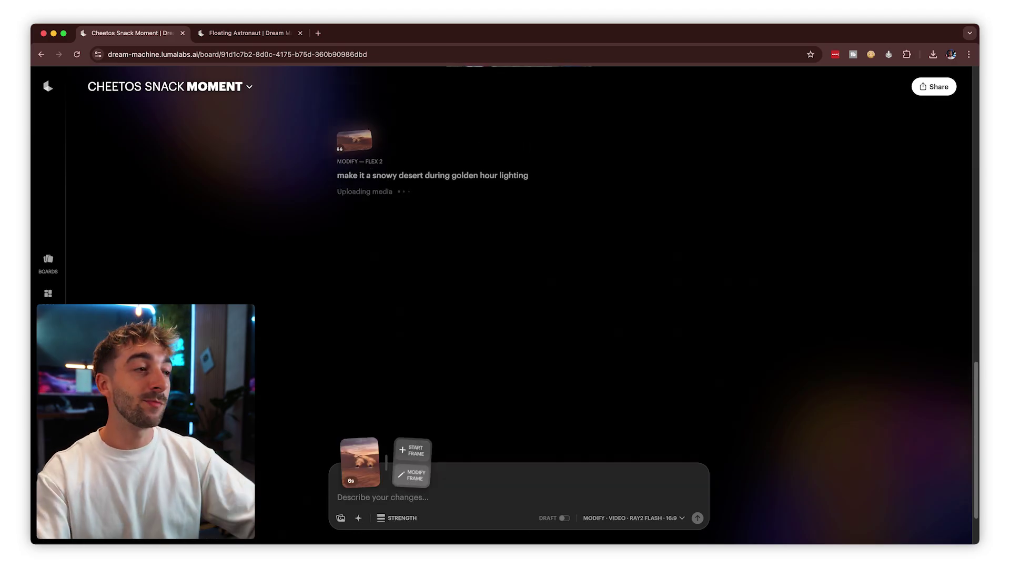
- Inspect the start frame file picker and the desert clip's trim options, leaving both without changes
click(417, 452)
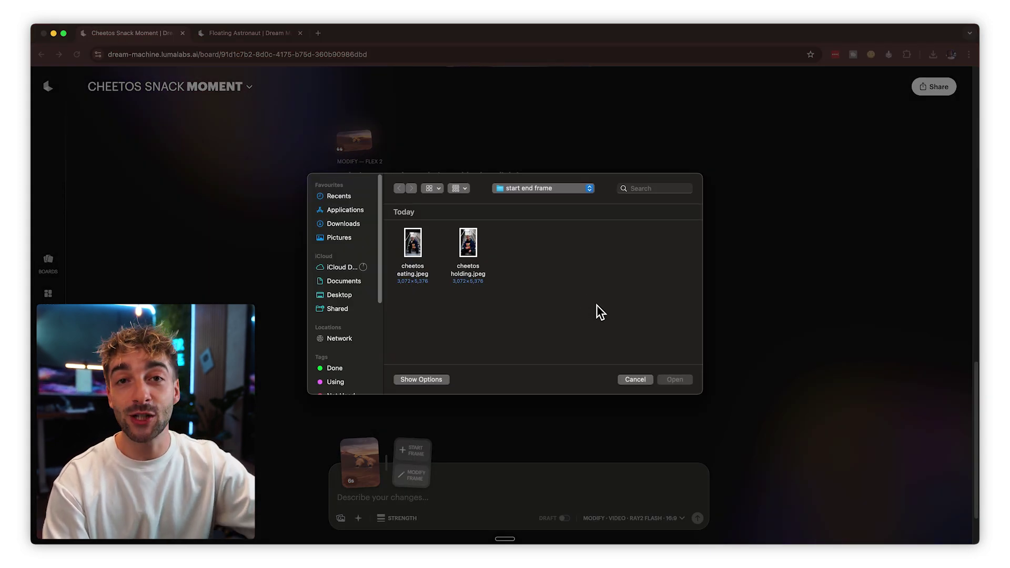
click(635, 379)
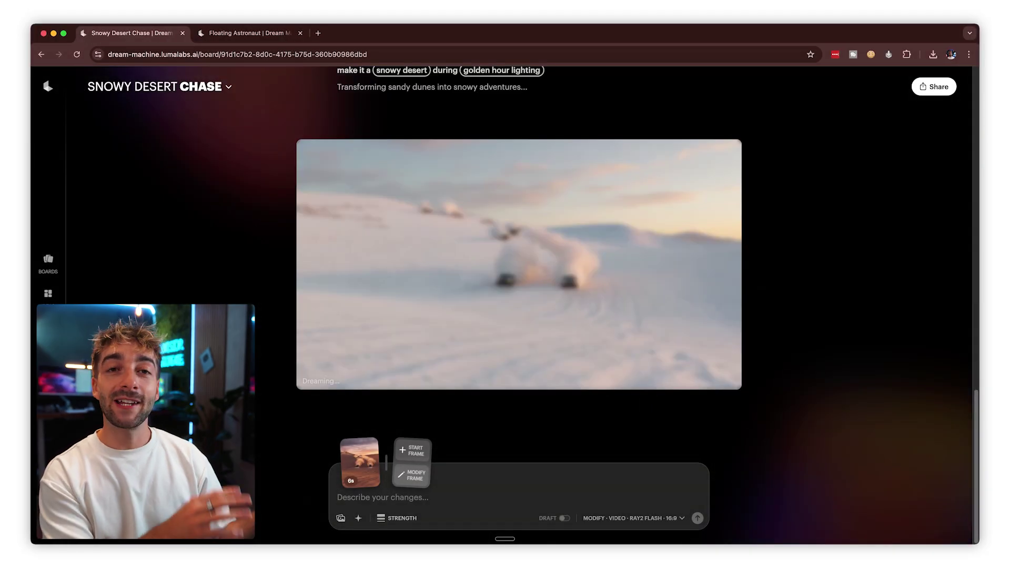
click(360, 470)
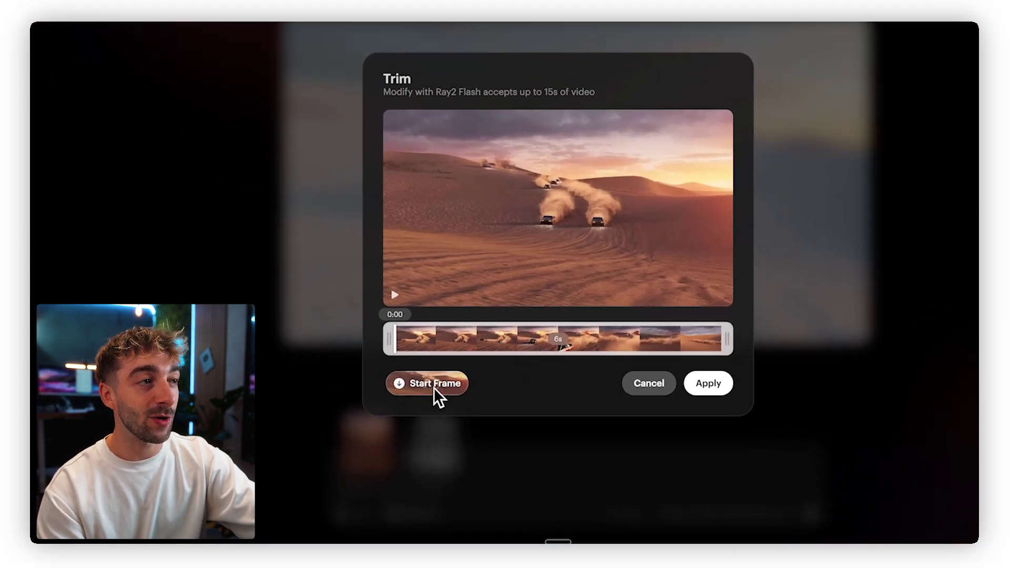
click(412, 419)
click(730, 331)
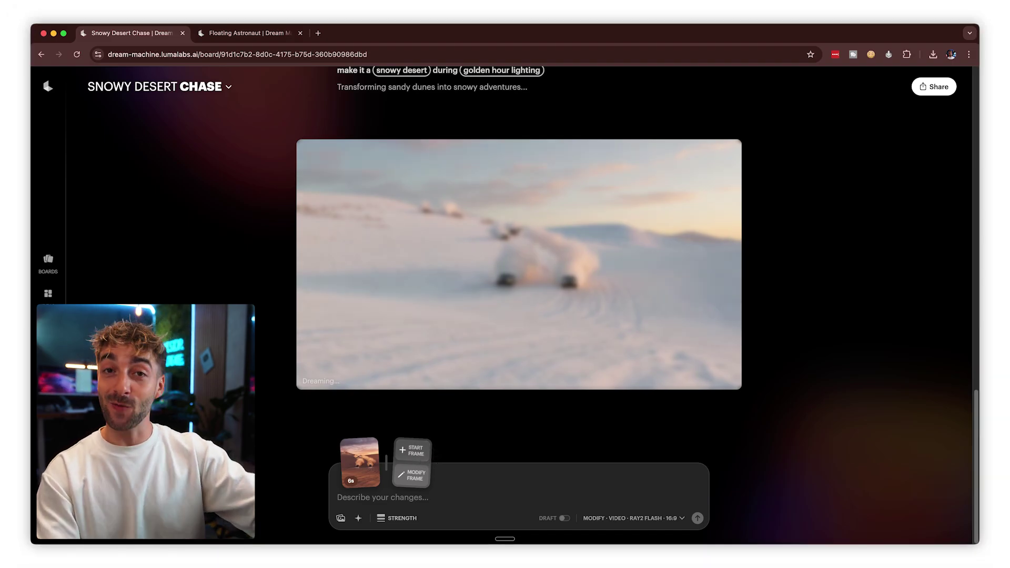
- Modify the desert clip's start frame with the prompt "make it a neon like desert race" and apply the generated image
click(412, 479)
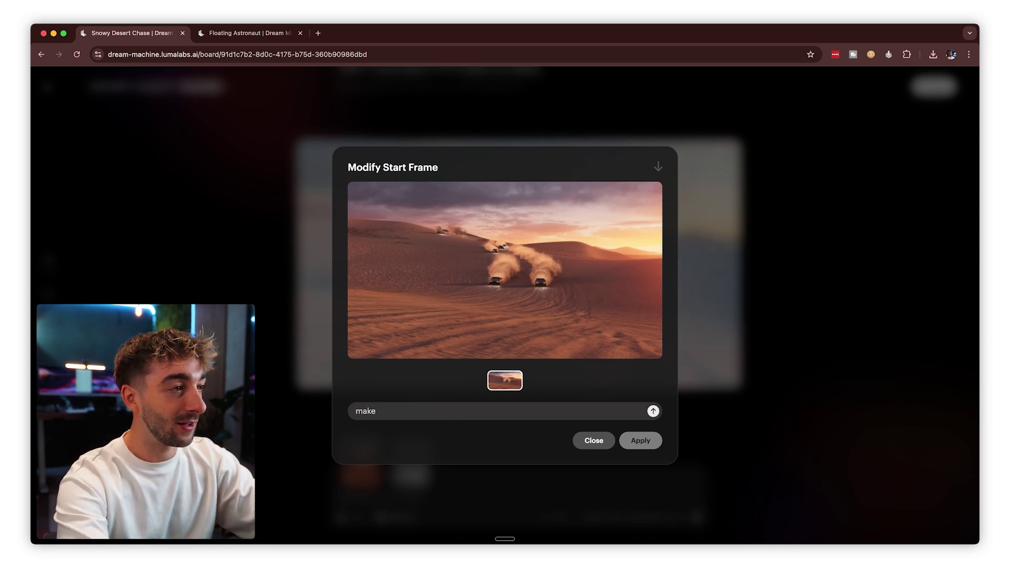
text(make it a neon li)
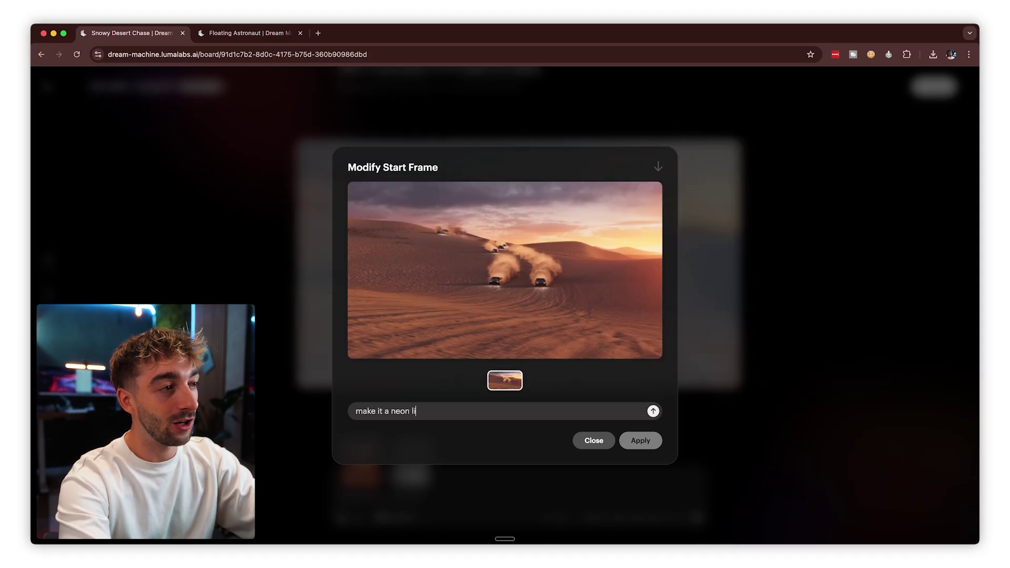
text(ke desert race)
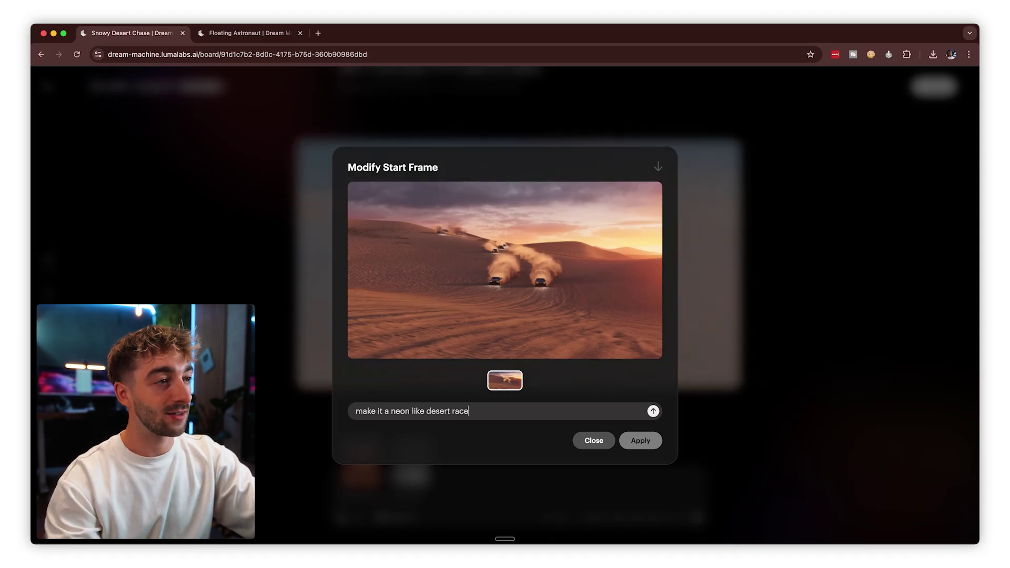
click(652, 412)
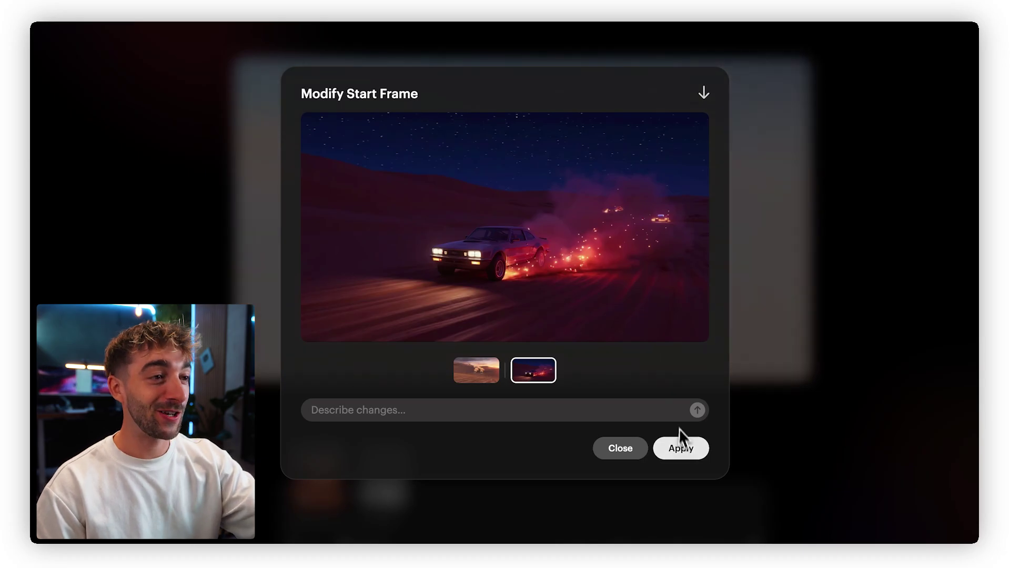
click(675, 447)
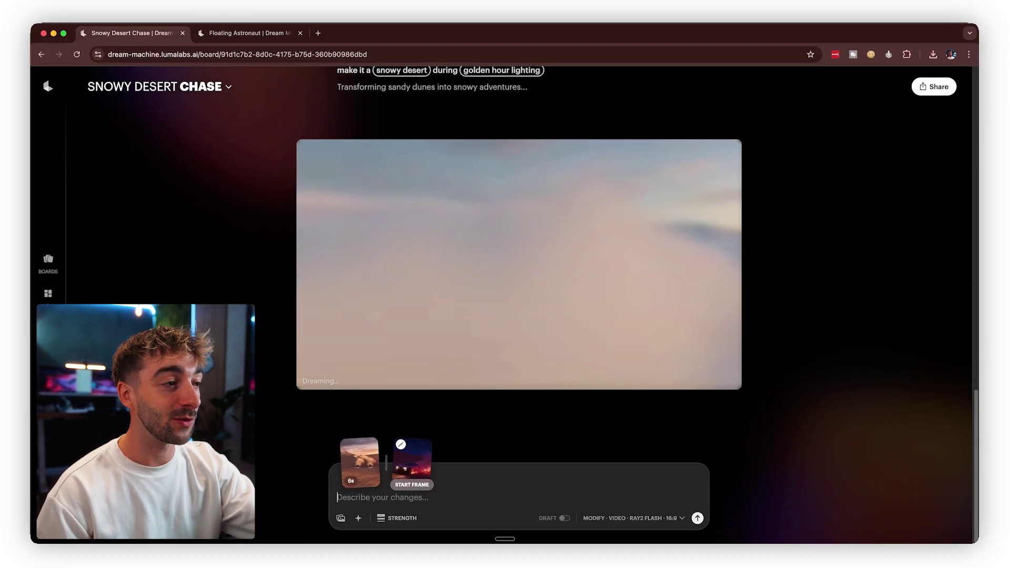
- Set the modification strength to the highest Reimagine level and return to the prompt
click(409, 519)
drag(442, 472, 474, 469)
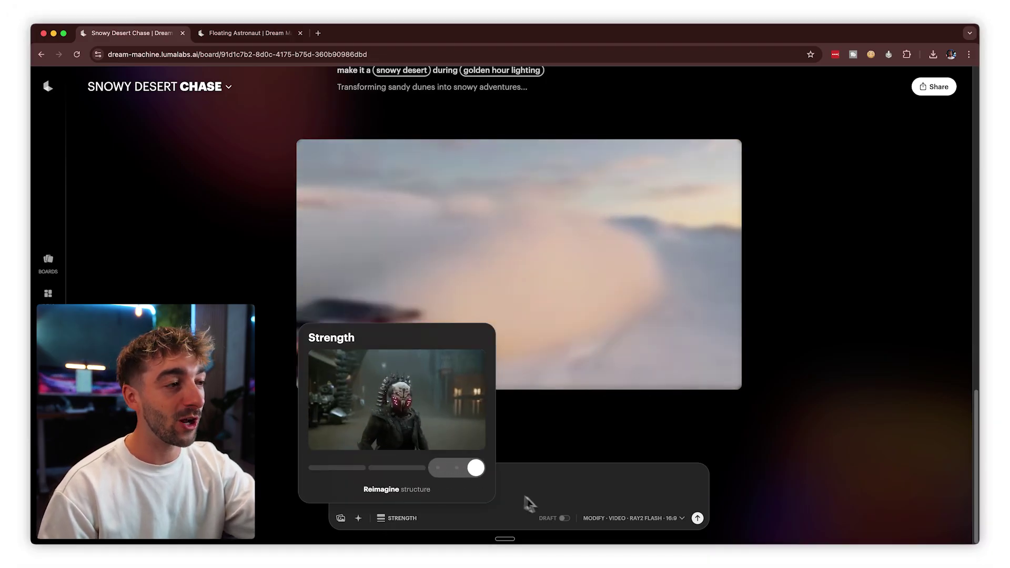
click(552, 506)
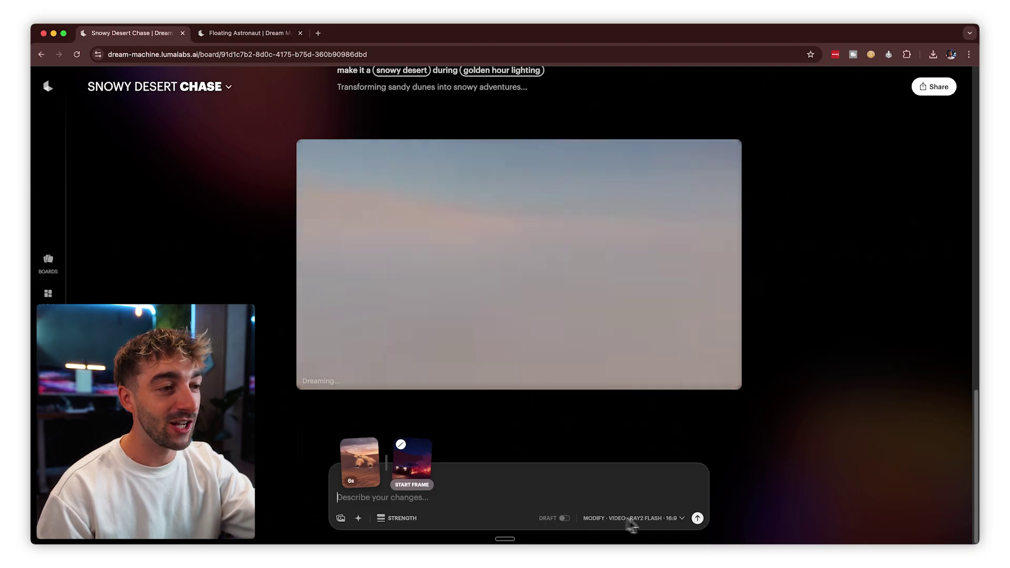
- Generate the Reimagine modification from the neon start frame and view the finished snowy desert video
click(696, 518)
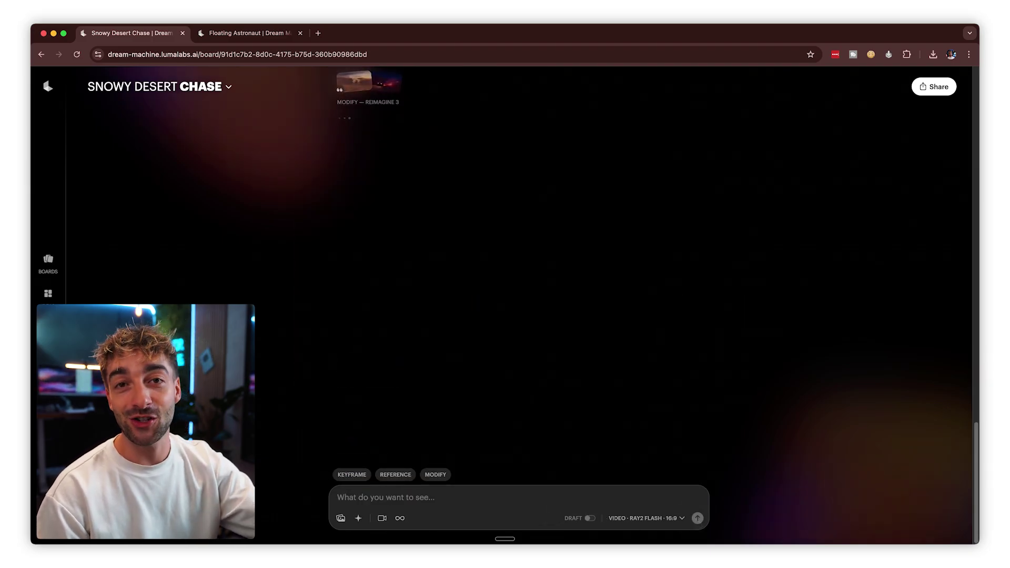
scroll(733, 361, up, 10)
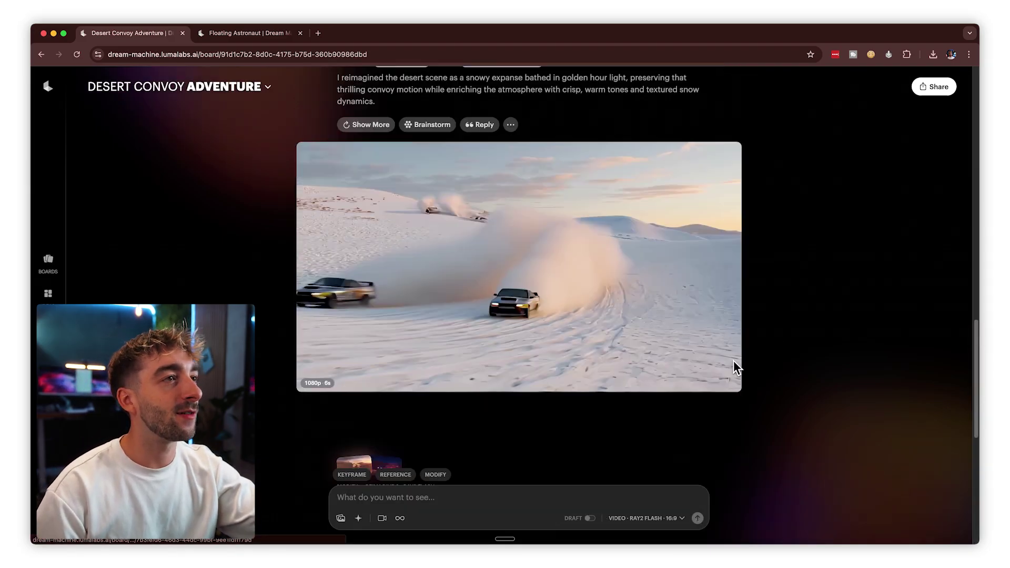
click(541, 356)
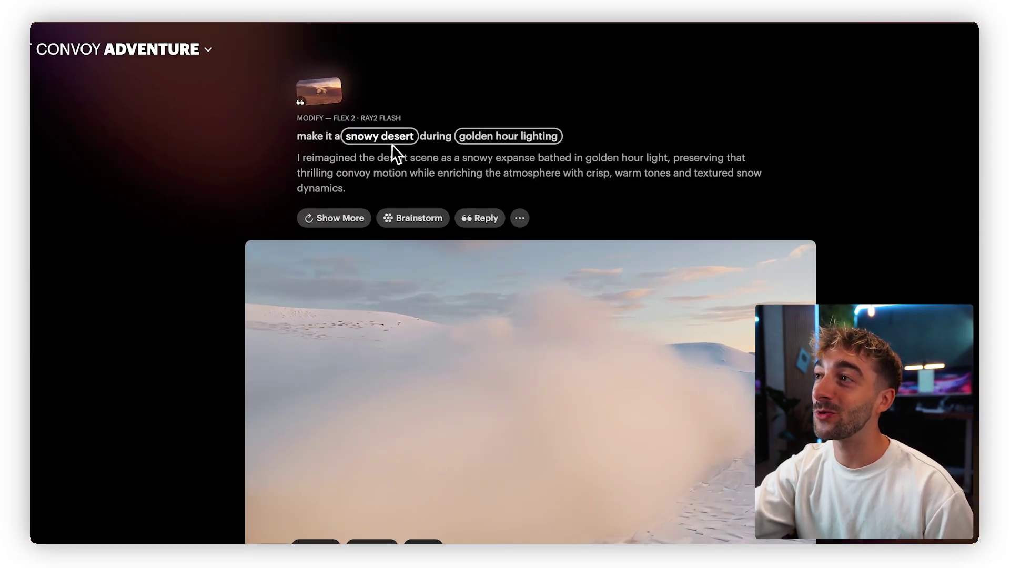
- Look at the alternative wordings offered for "snowy desert" and "golden hour lighting" without choosing one
click(407, 156)
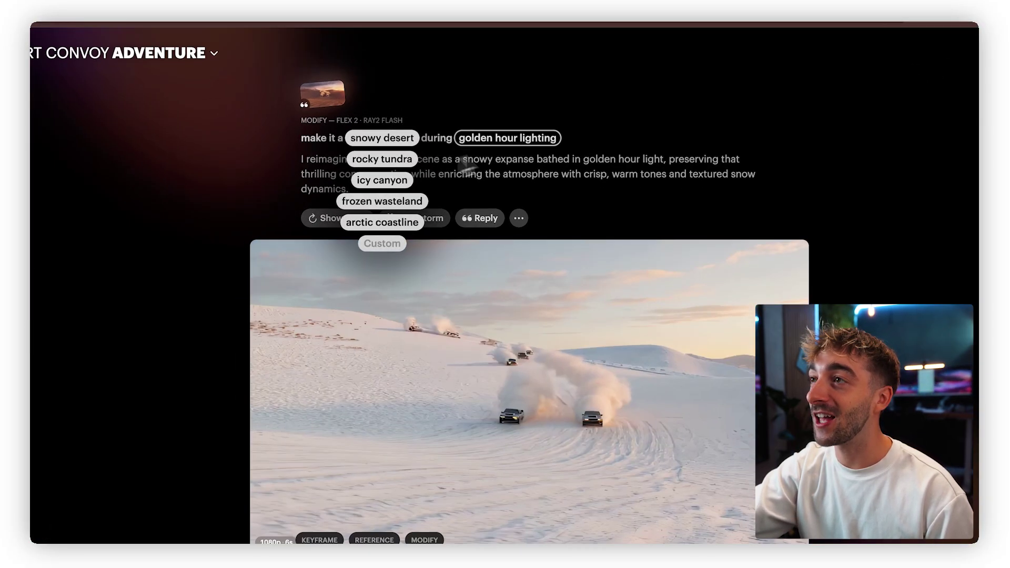
click(507, 138)
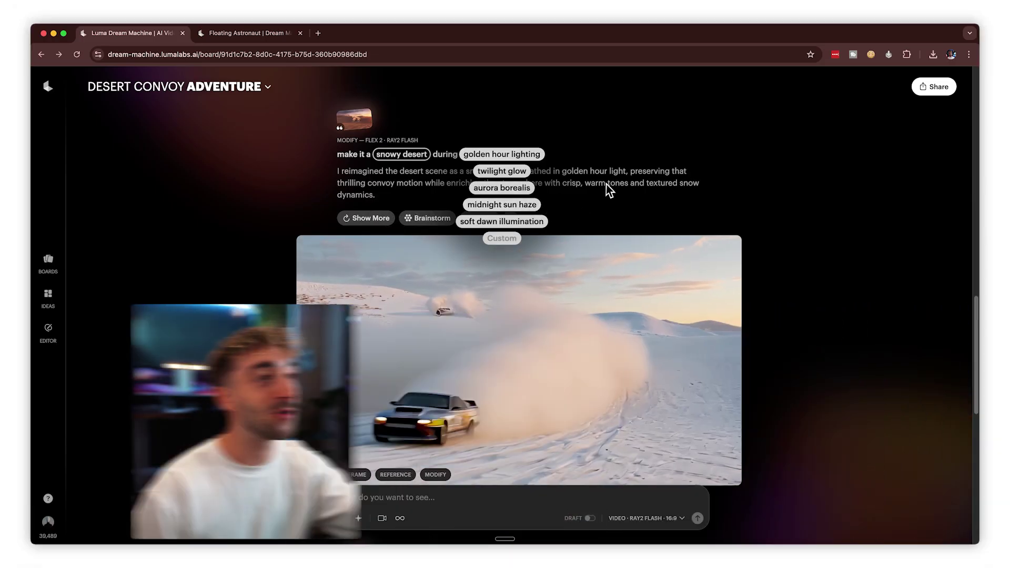
click(609, 189)
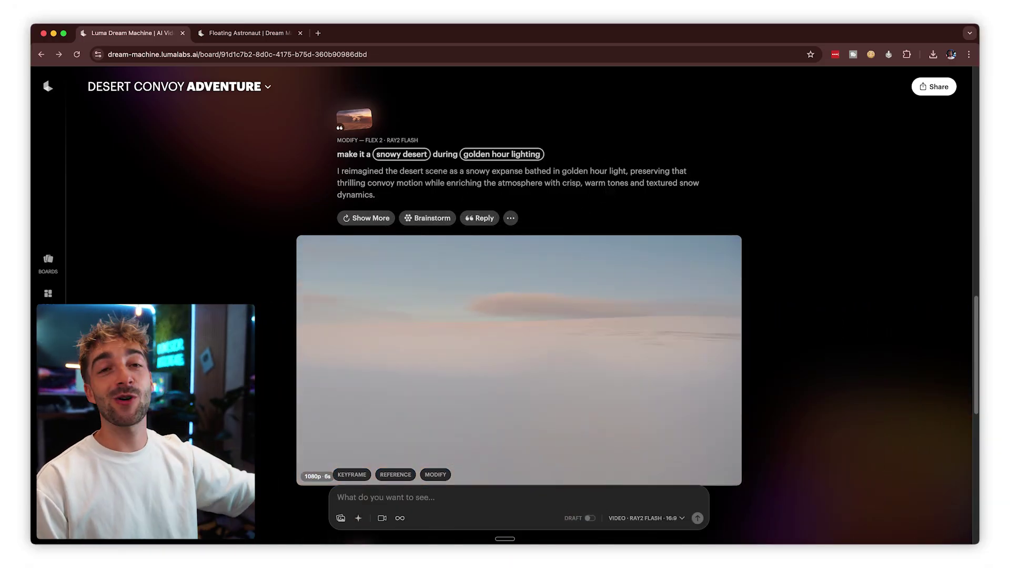
- Reuse the desert clip's Modify setup, apply the Brainstorm idea "Warm golden light with deep shadows emphasizing snowy textures and vehicle motion", and generate it
click(437, 223)
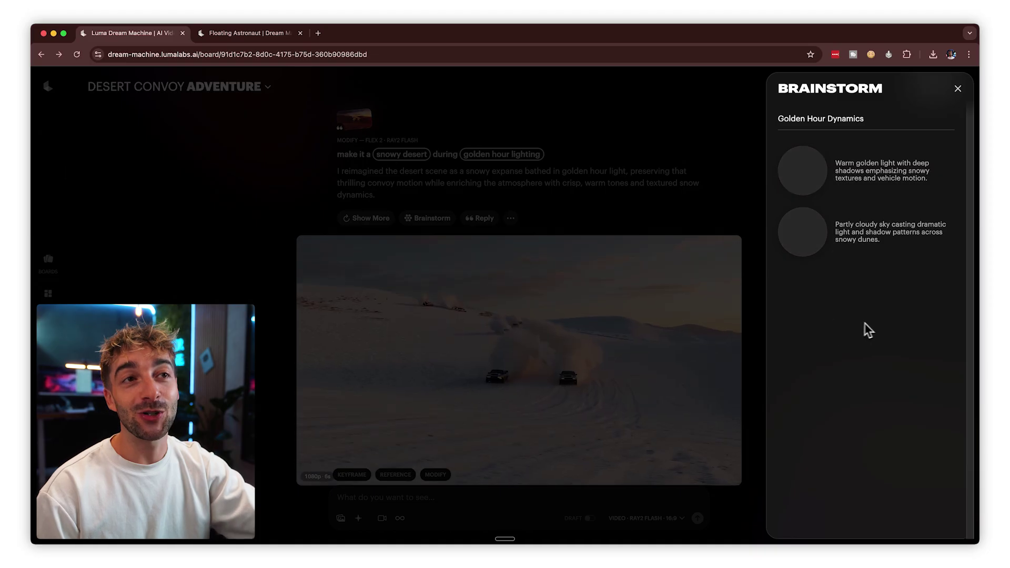
click(871, 175)
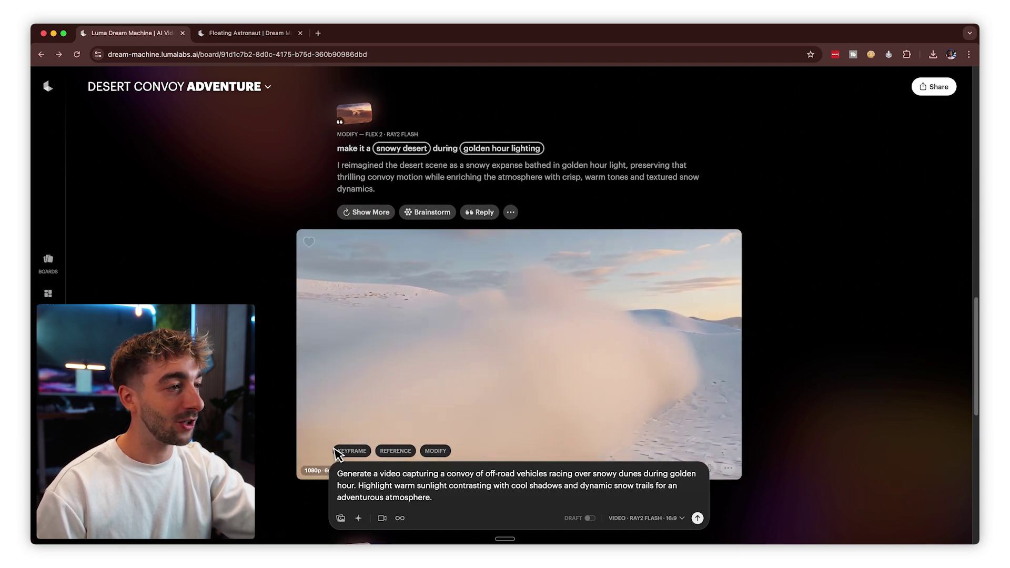
click(352, 120)
click(356, 130)
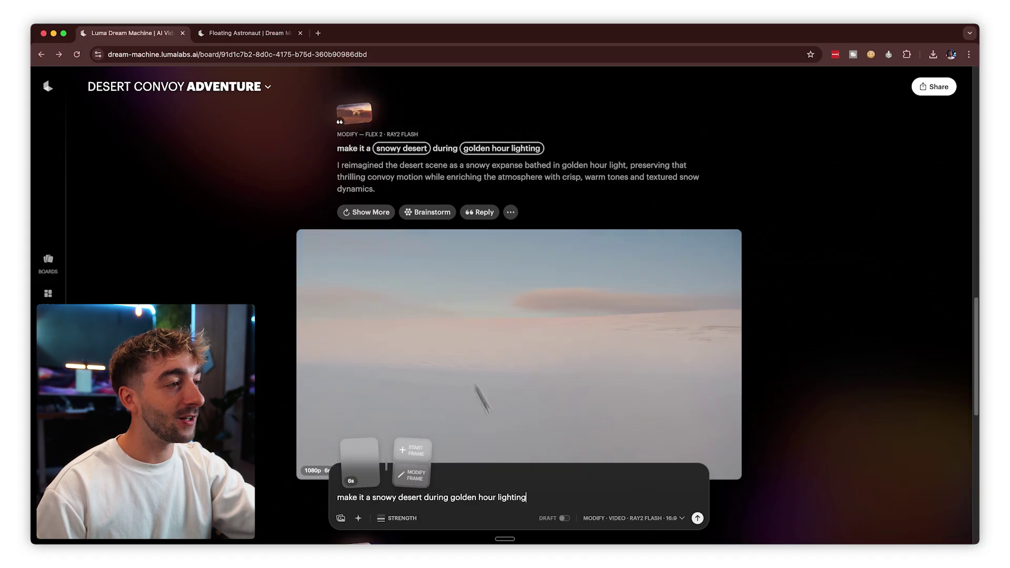
click(428, 212)
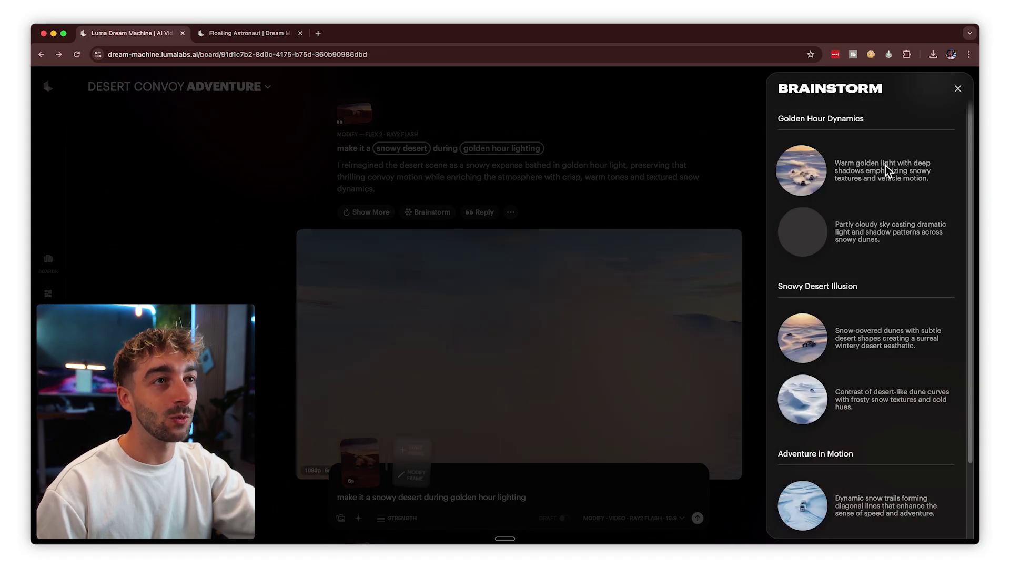
click(885, 165)
click(696, 519)
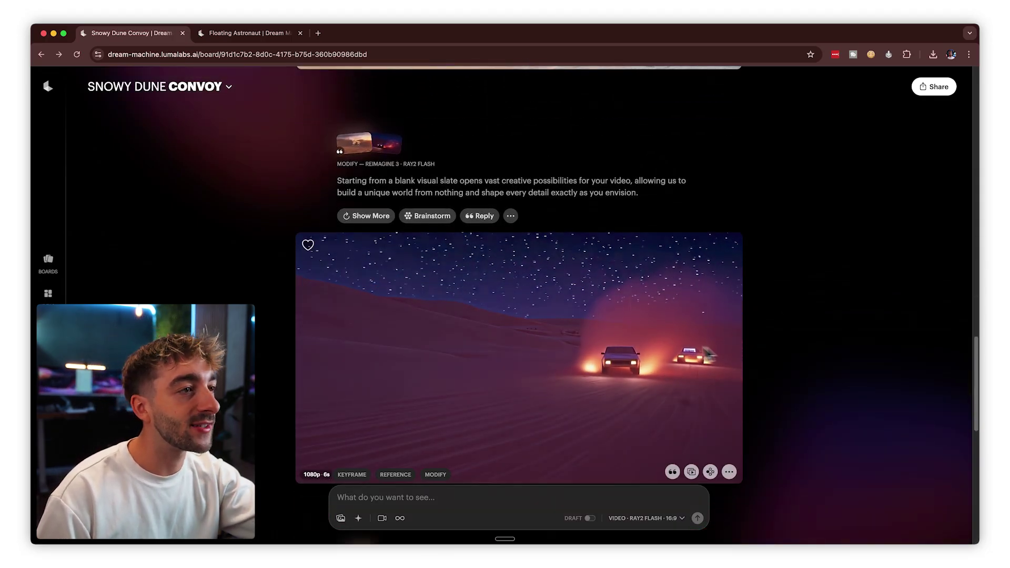
- Open the neon desert race video in full view and play through its footage
click(389, 154)
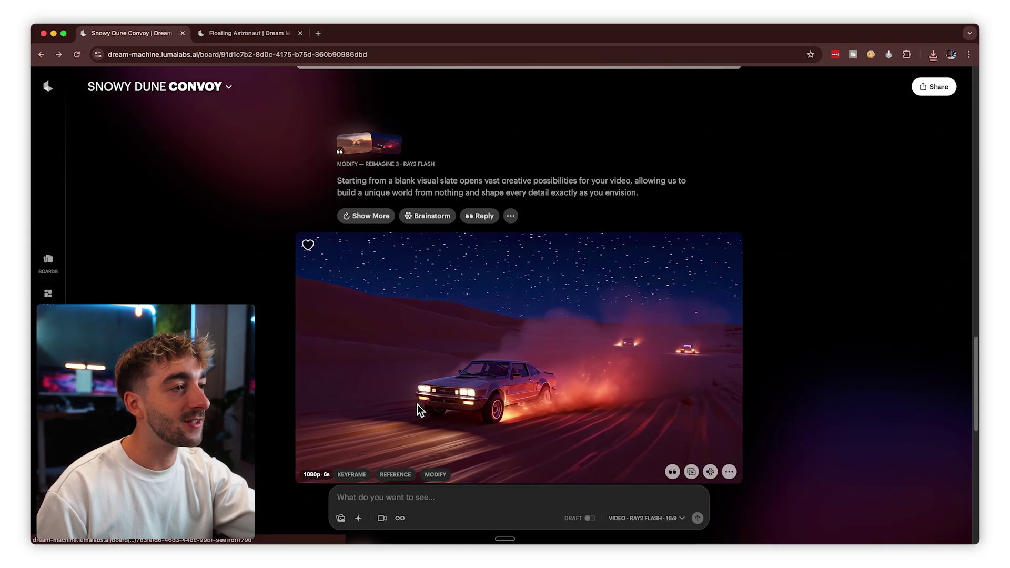
click(418, 405)
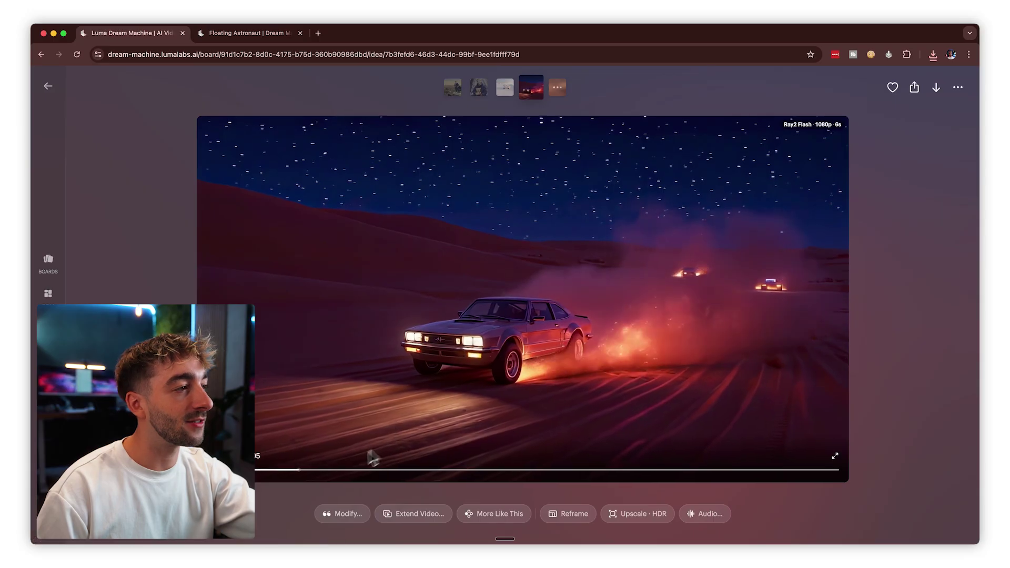
click(640, 469)
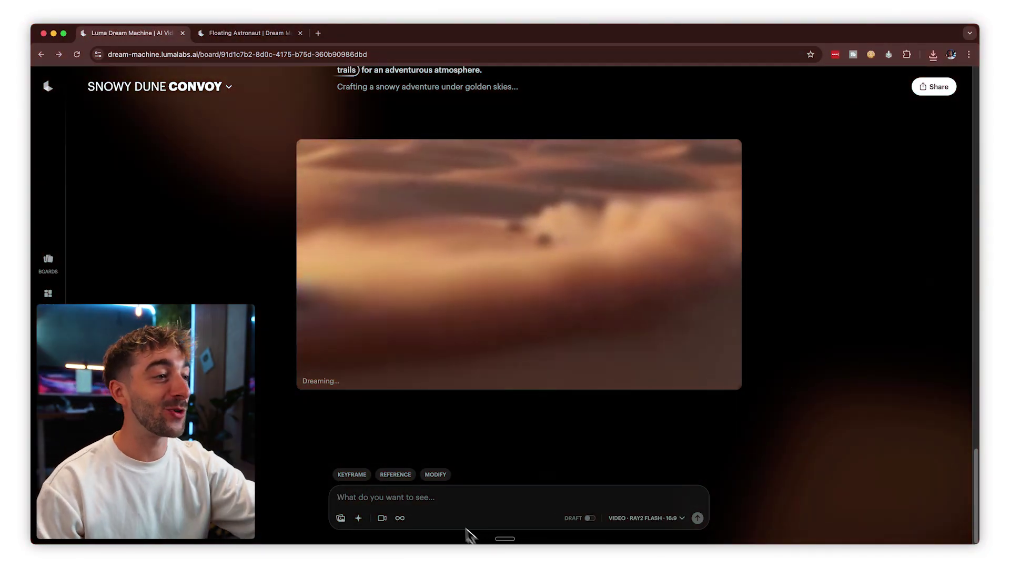
- Start a new Modify video and add the 5-second city street clip as its source
click(435, 475)
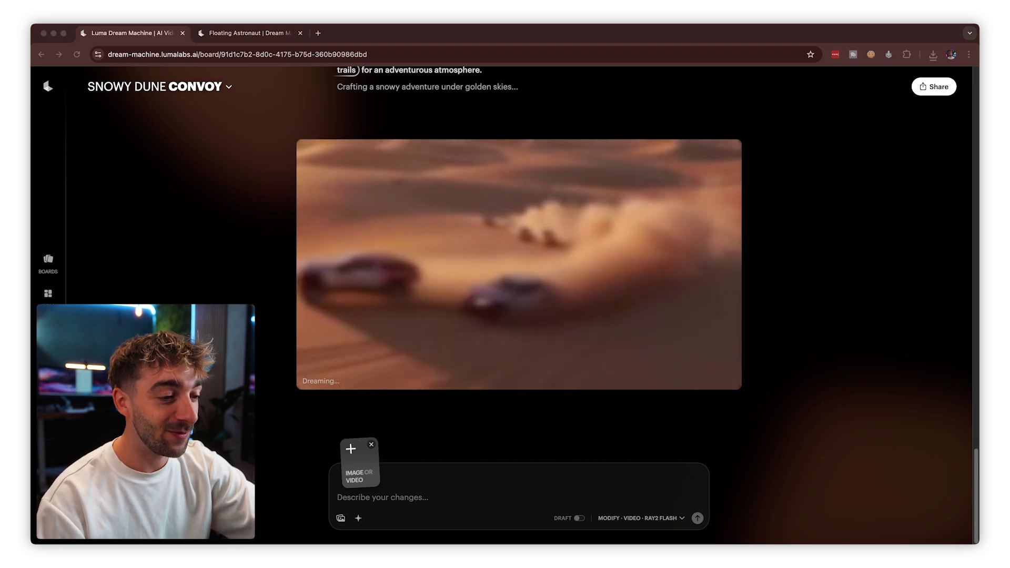
drag(303, 461, 359, 479)
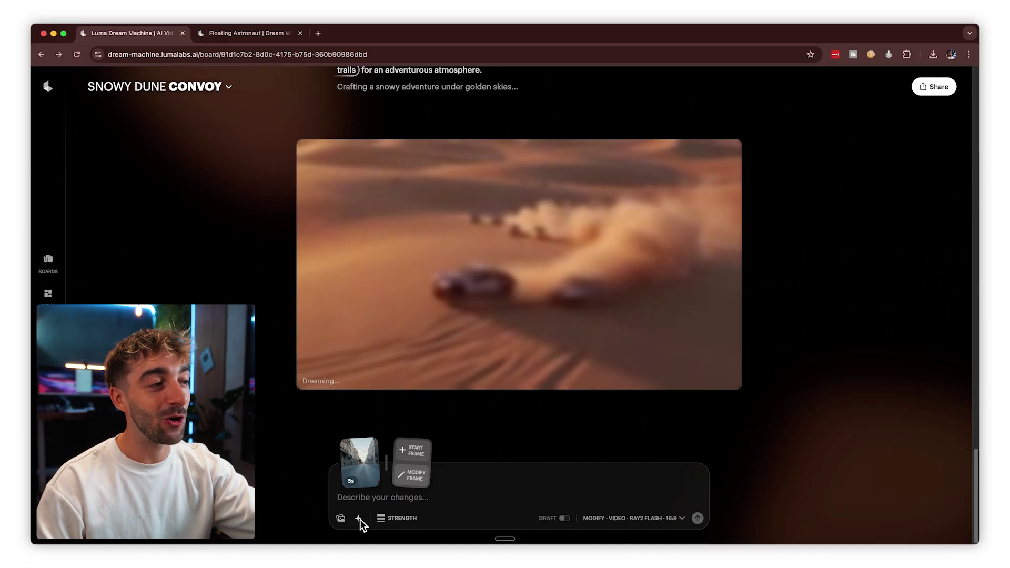
- Build the prompt from preset keywords: establishing shot, low angle, 3d animation style, pixel art style, golden hour lighting
click(359, 519)
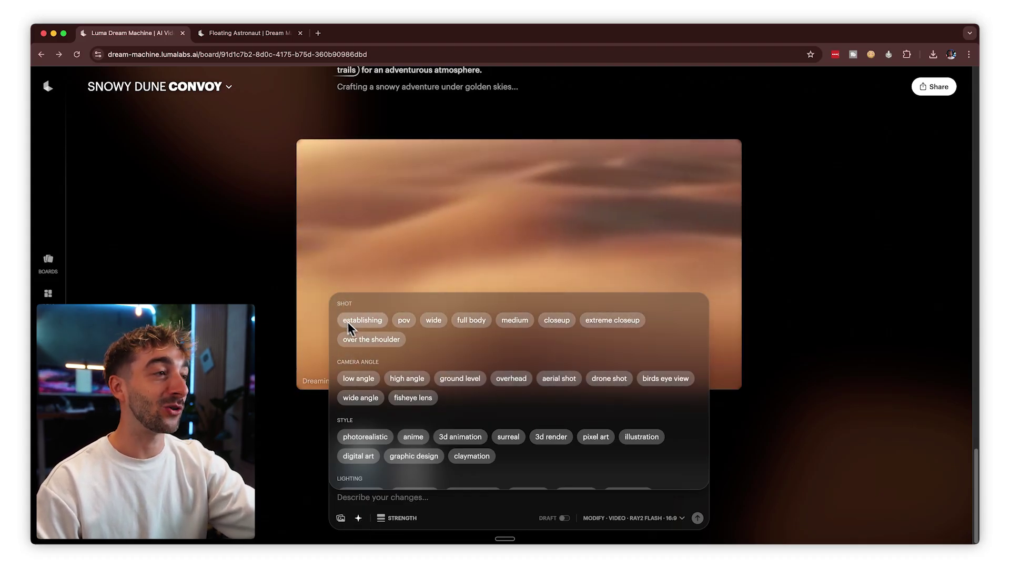
scroll(400, 361, down, 3)
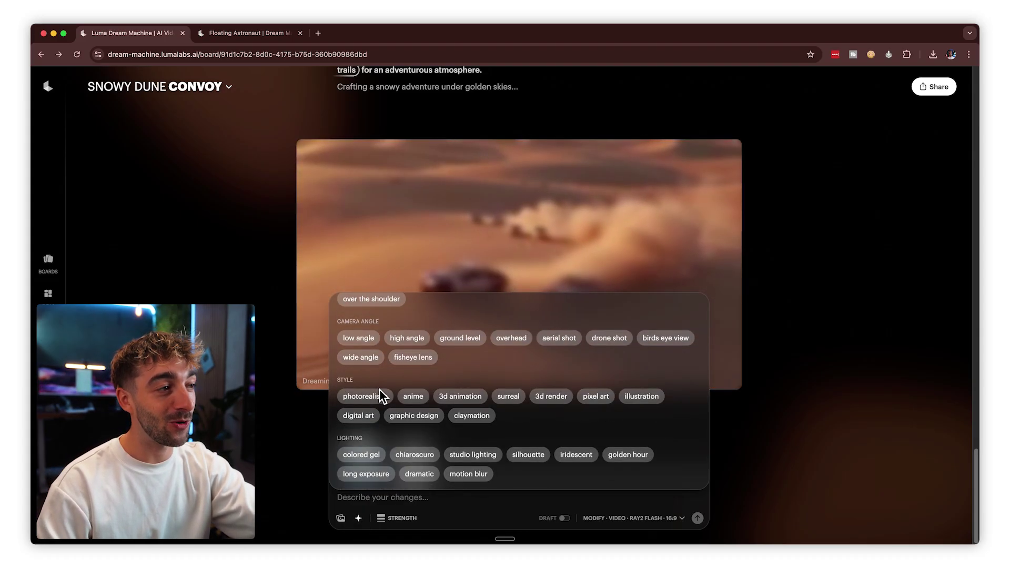
scroll(521, 473, up, 3)
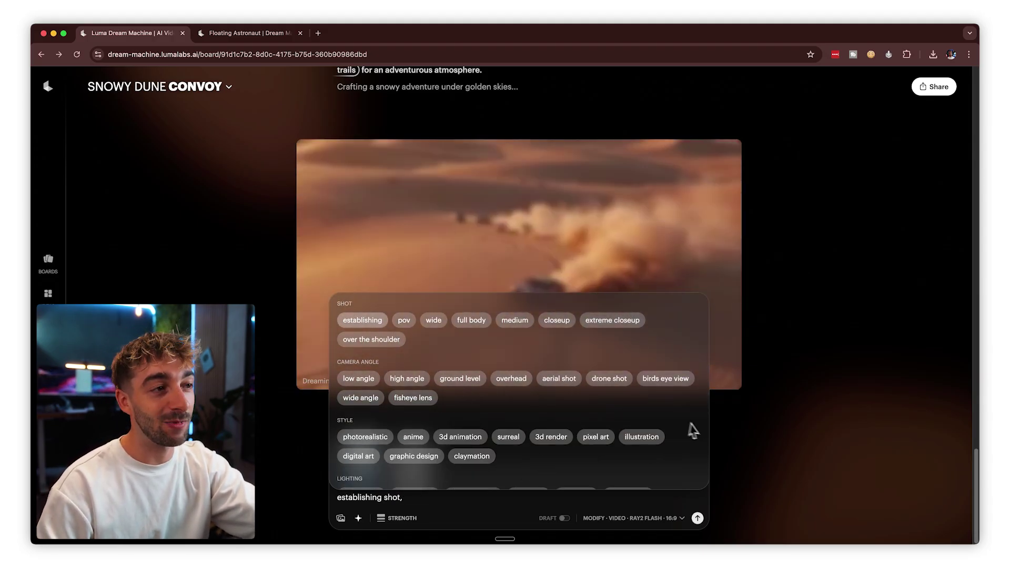
scroll(555, 423, down, 1)
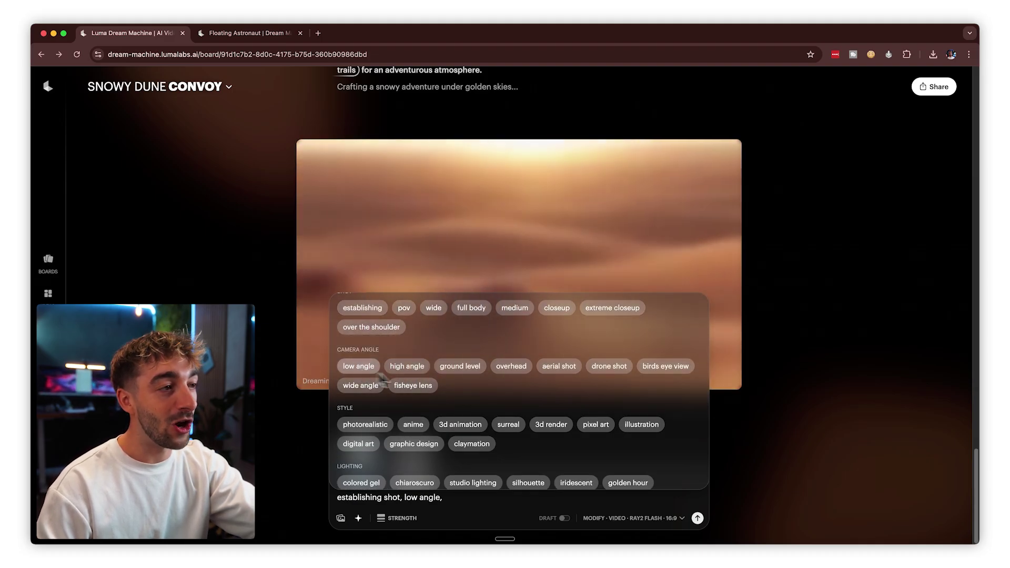
scroll(550, 404, down, 1)
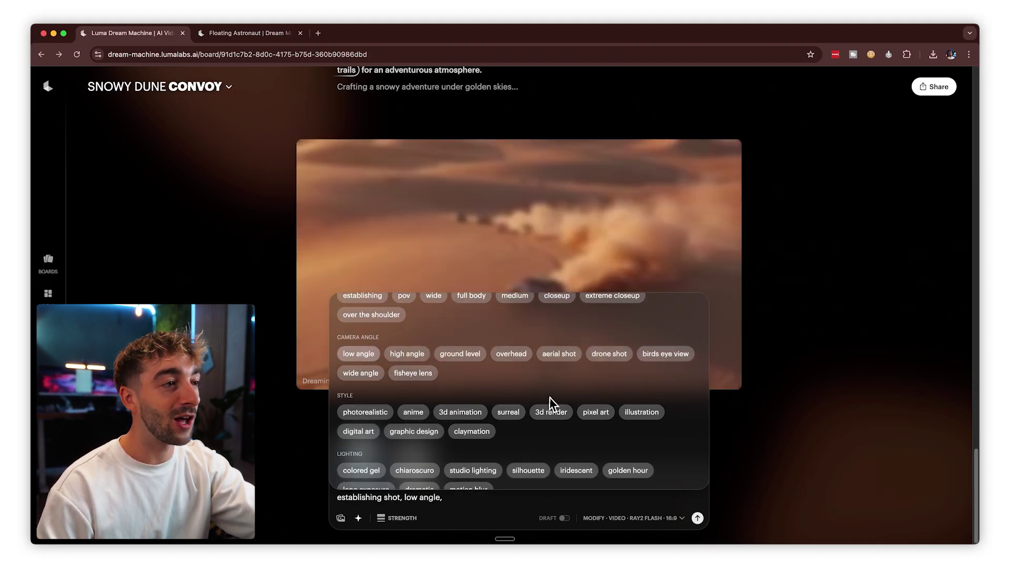
click(459, 412)
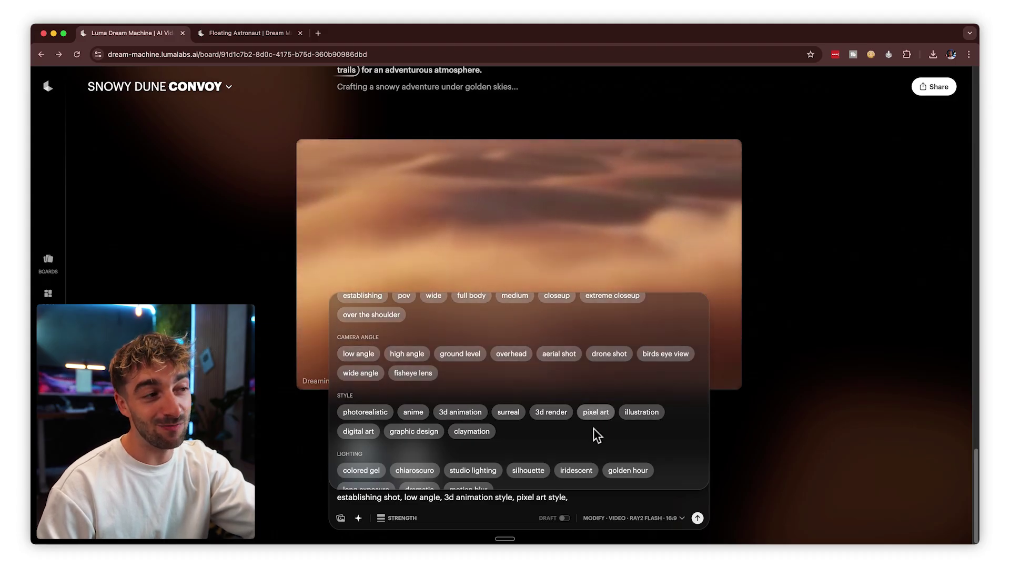
scroll(592, 431, down, 1)
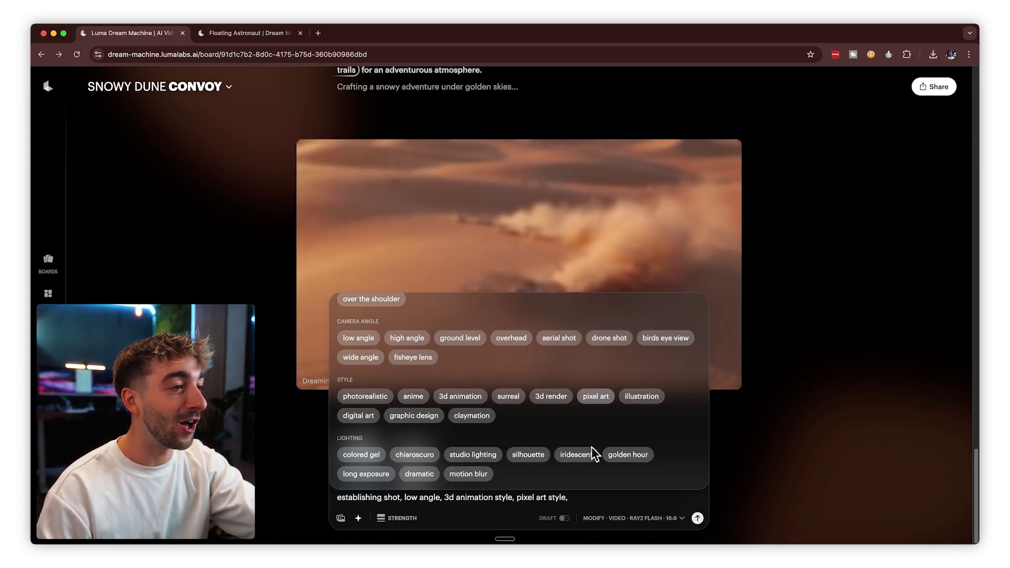
click(624, 455)
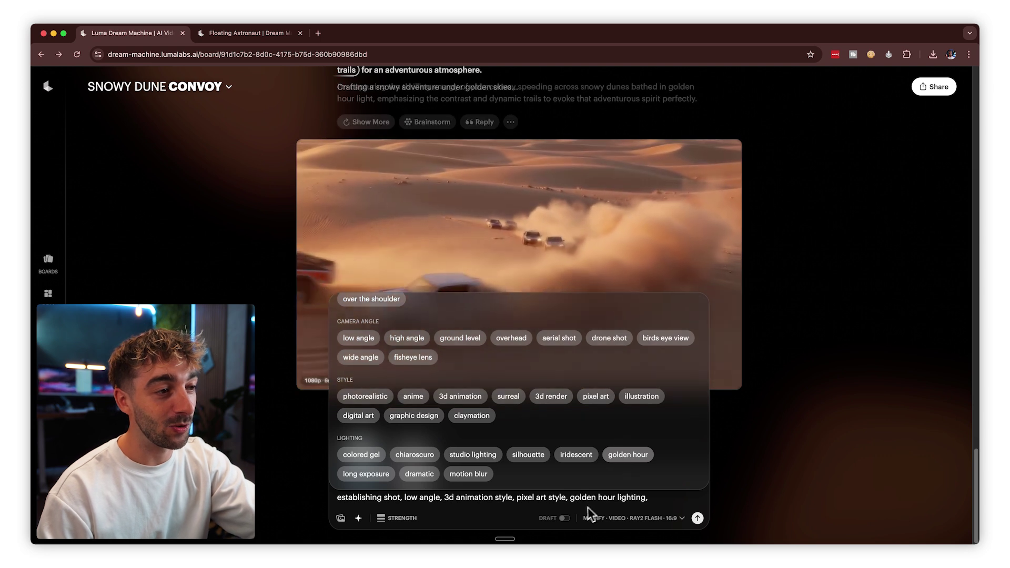
click(580, 498)
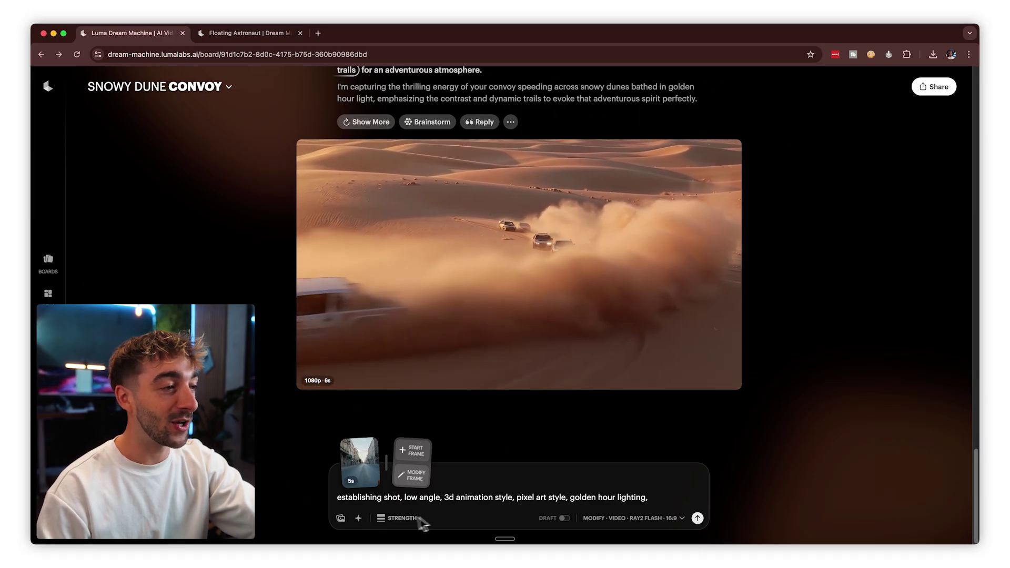
- Set the modification strength to the lowest Flex level and generate the restyled city street video
click(396, 468)
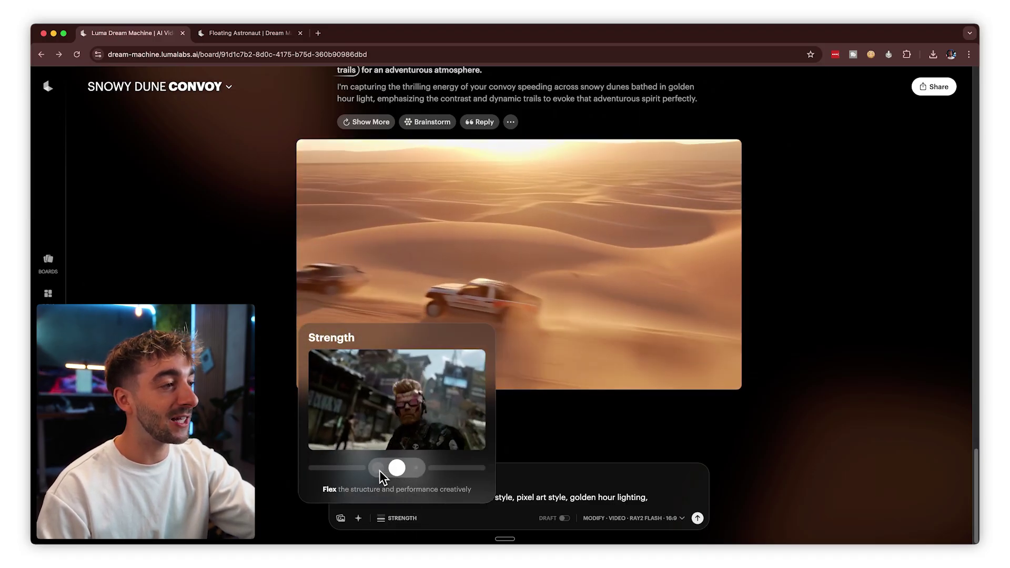
click(378, 468)
click(524, 498)
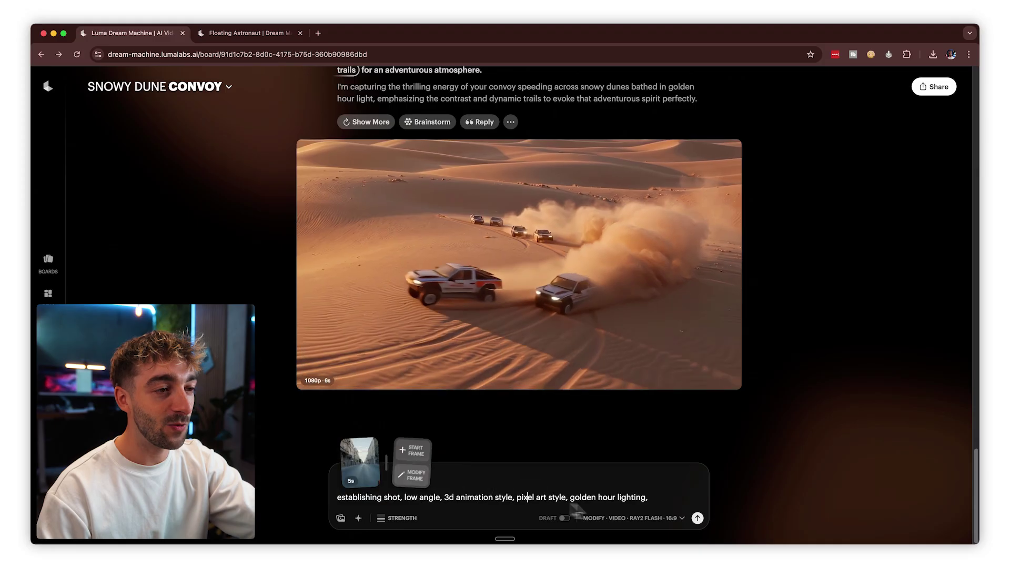
click(697, 518)
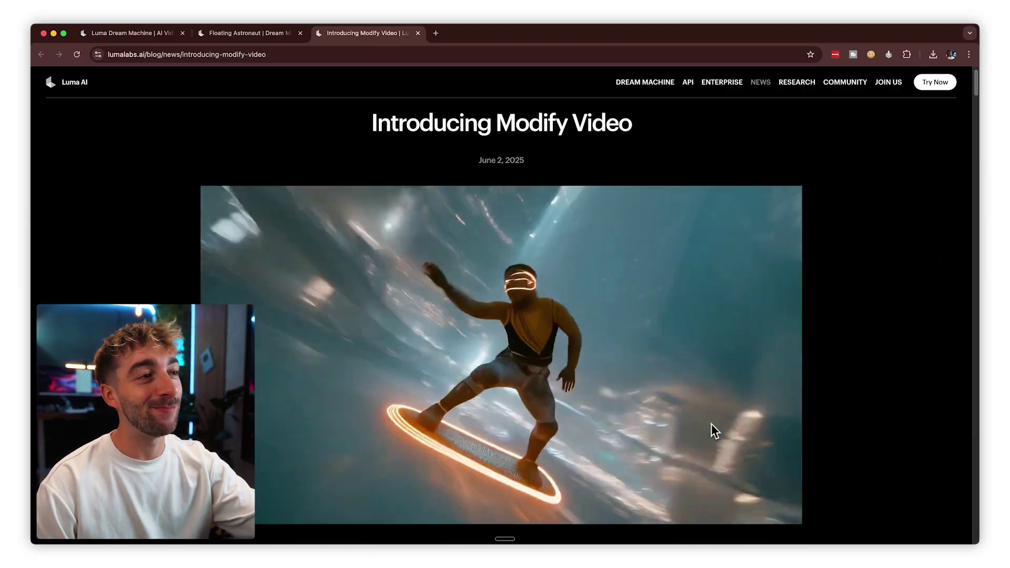
- Examine the before-and-after examples under Motion & Performance Capture + Puppeteering in Luma's Introducing Modify Video article
scroll(711, 424, down, 5)
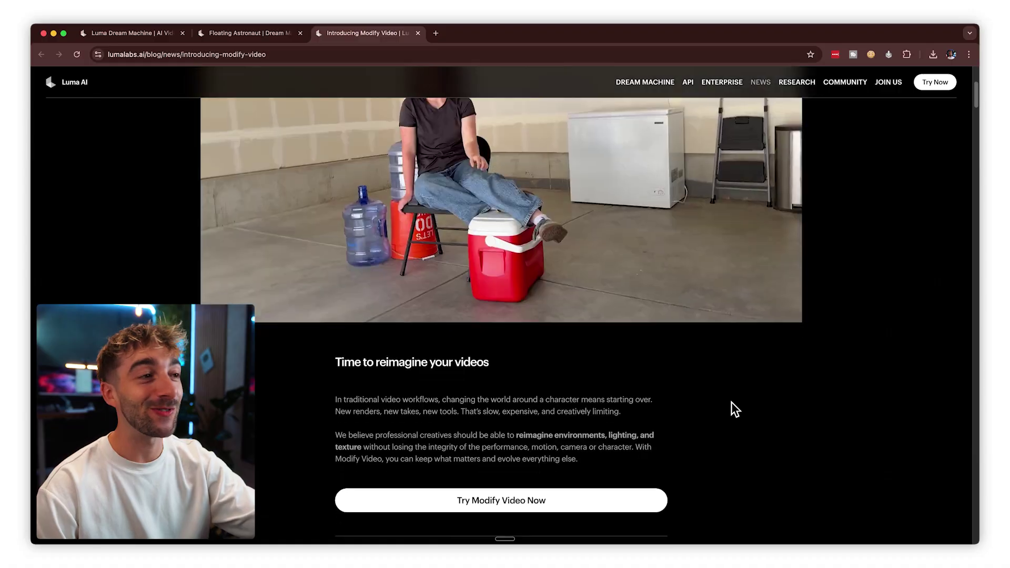
scroll(731, 402, down, 8)
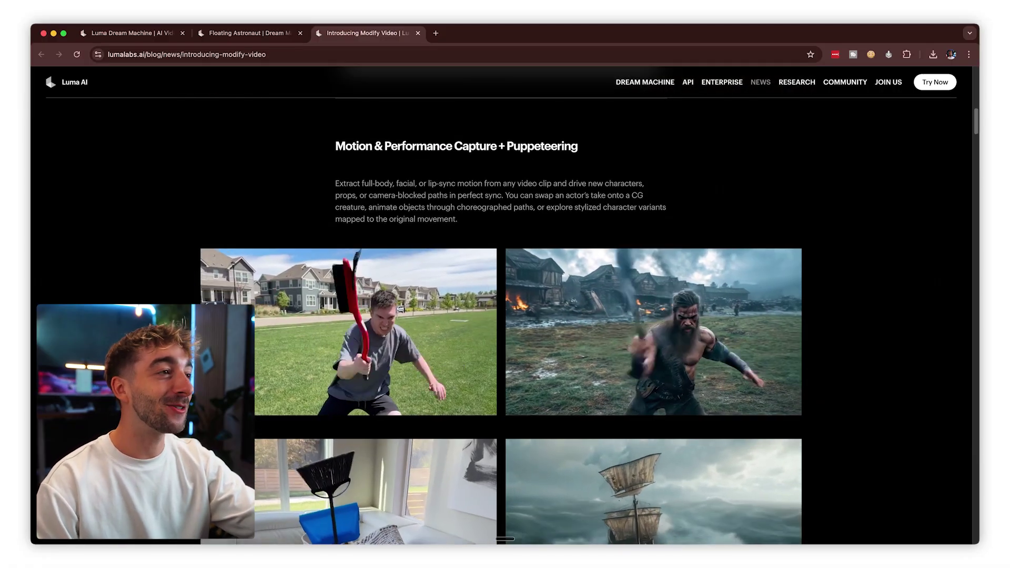
scroll(816, 390, down, 3)
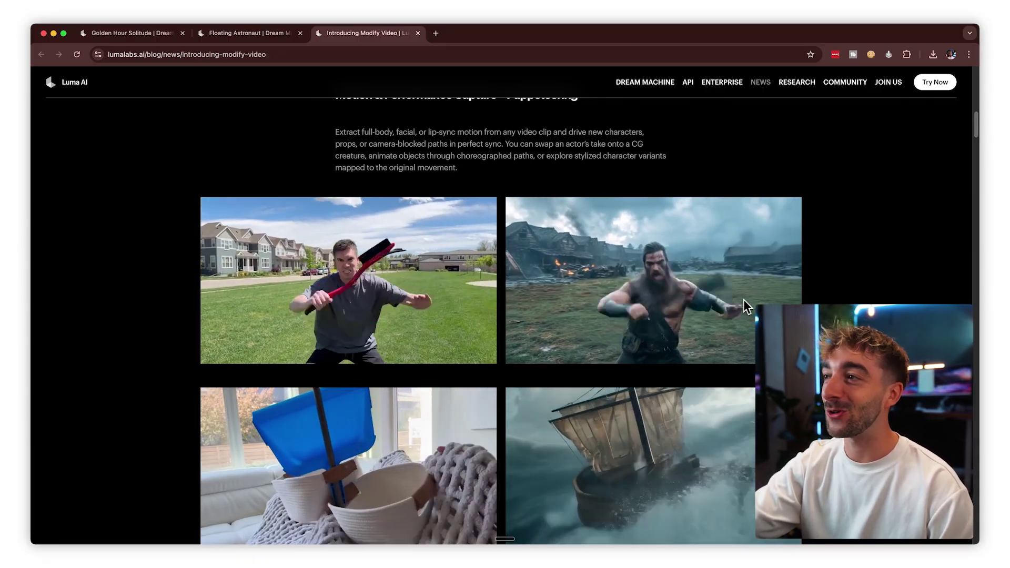
scroll(696, 350, down, 3)
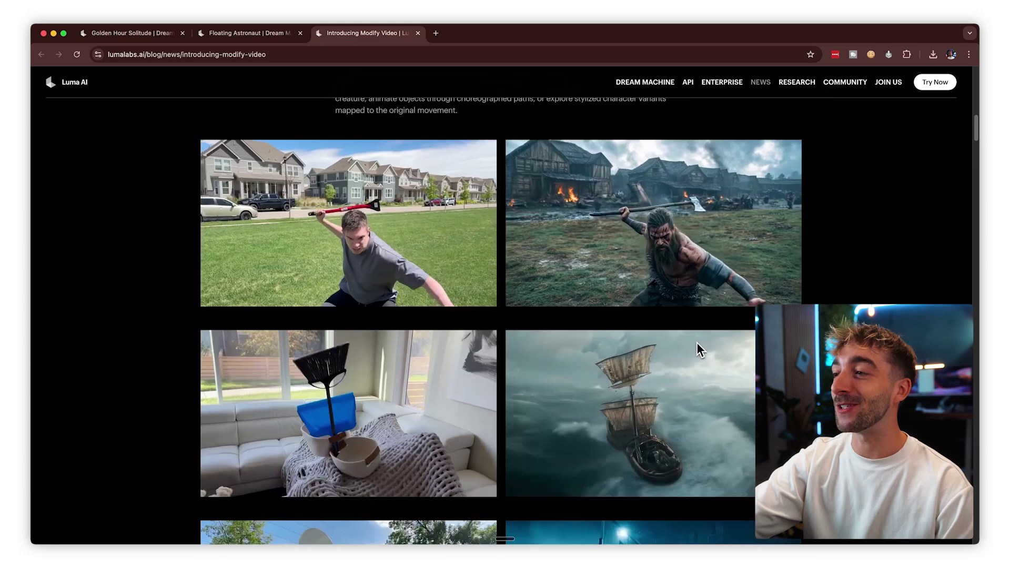
scroll(696, 342, down, 3)
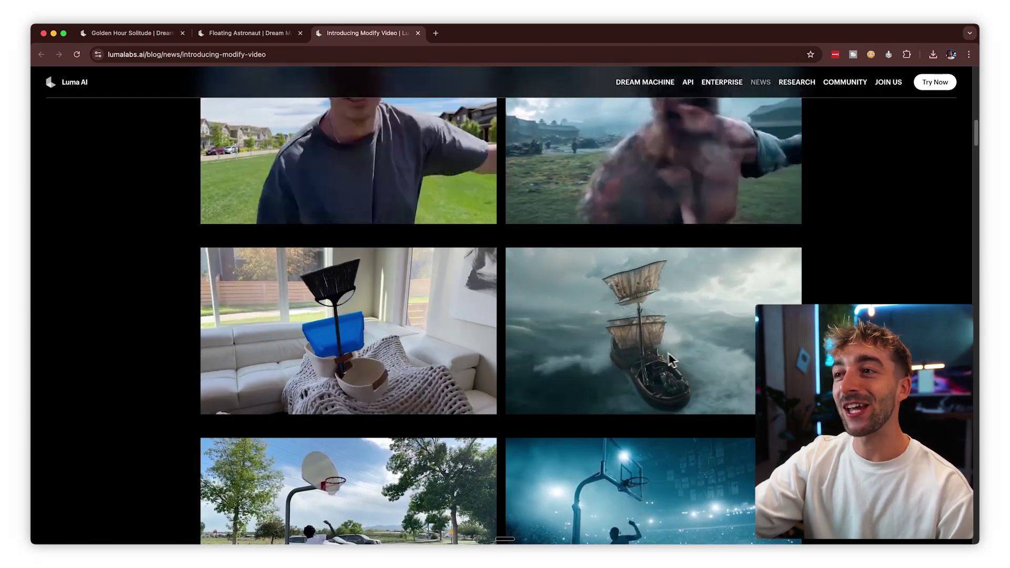
scroll(673, 357, down, 1)
scroll(676, 342, down, 3)
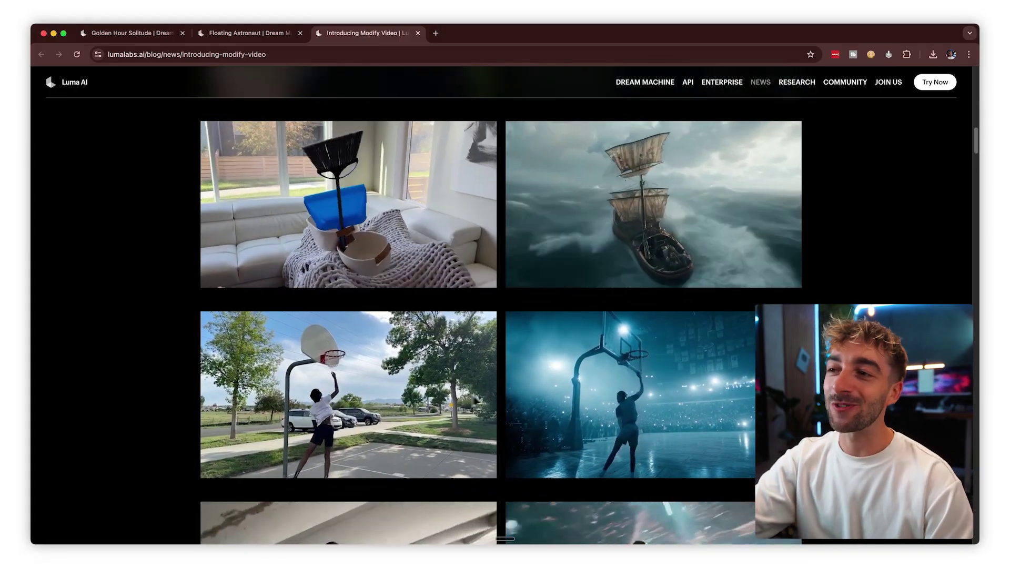
scroll(696, 411, down, 4)
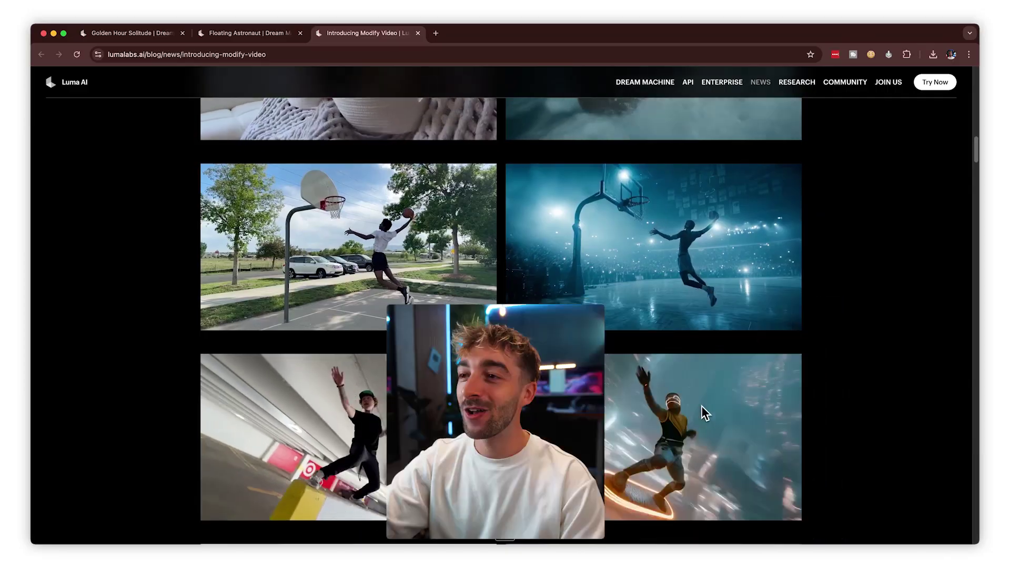
- Examine the remaining performance capture comparisons and the before-and-after examples under Restyle, Retexture, and World Swapping in the Modify Video article
scroll(701, 406, down, 6)
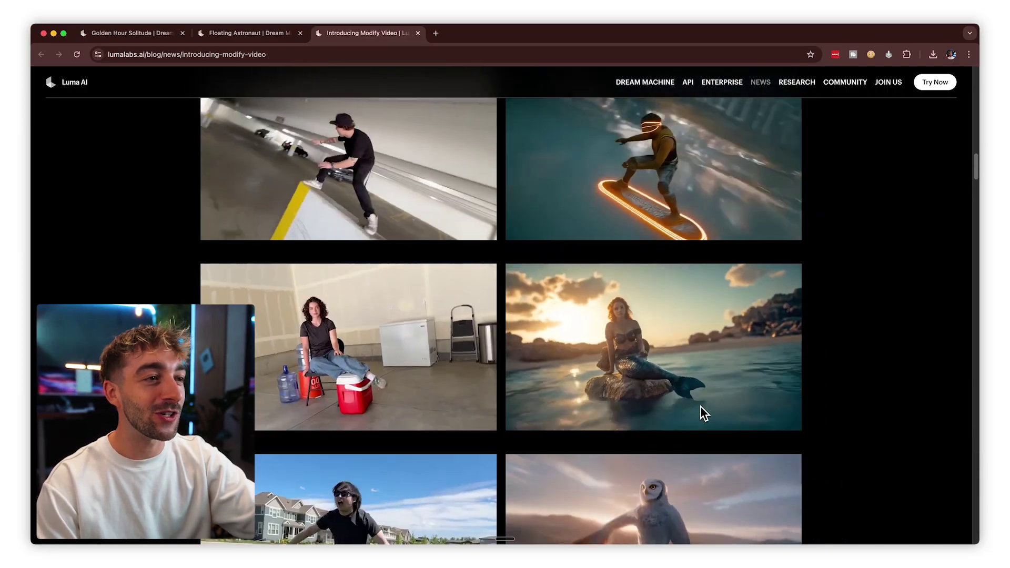
scroll(699, 406, down, 3)
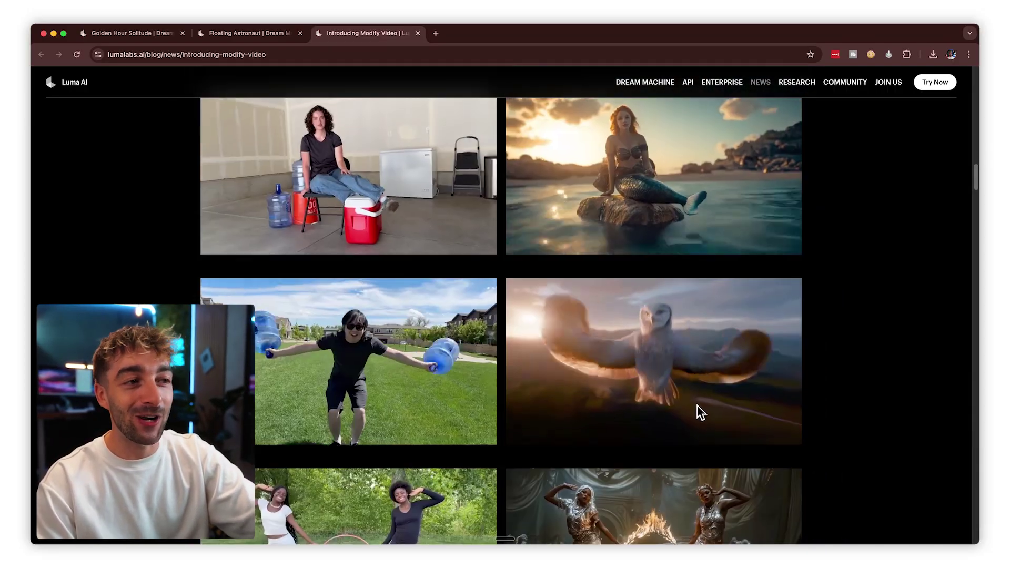
scroll(686, 381, down, 5)
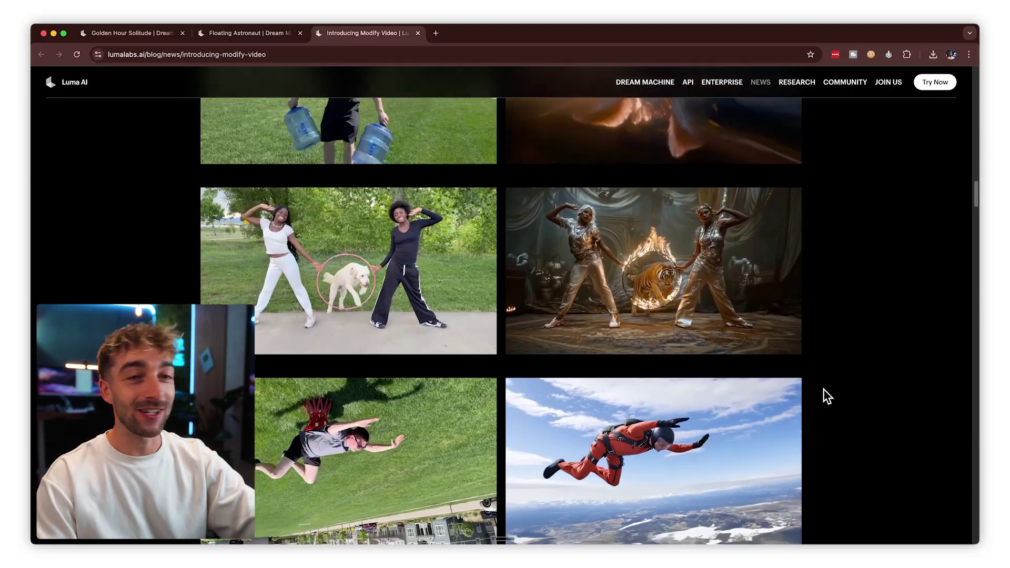
scroll(824, 389, down, 3)
scroll(826, 387, down, 4)
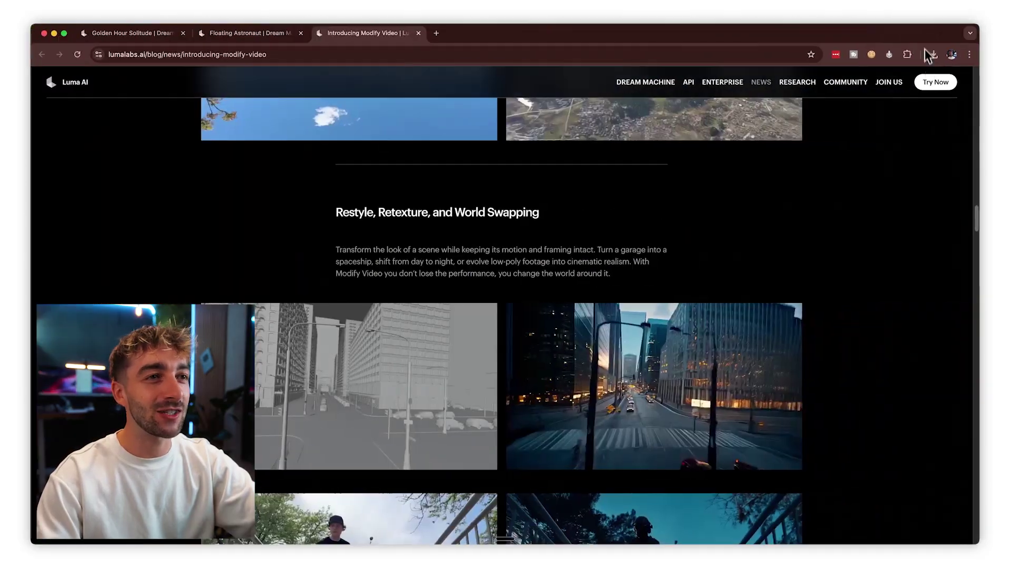
drag(974, 226, 974, 262)
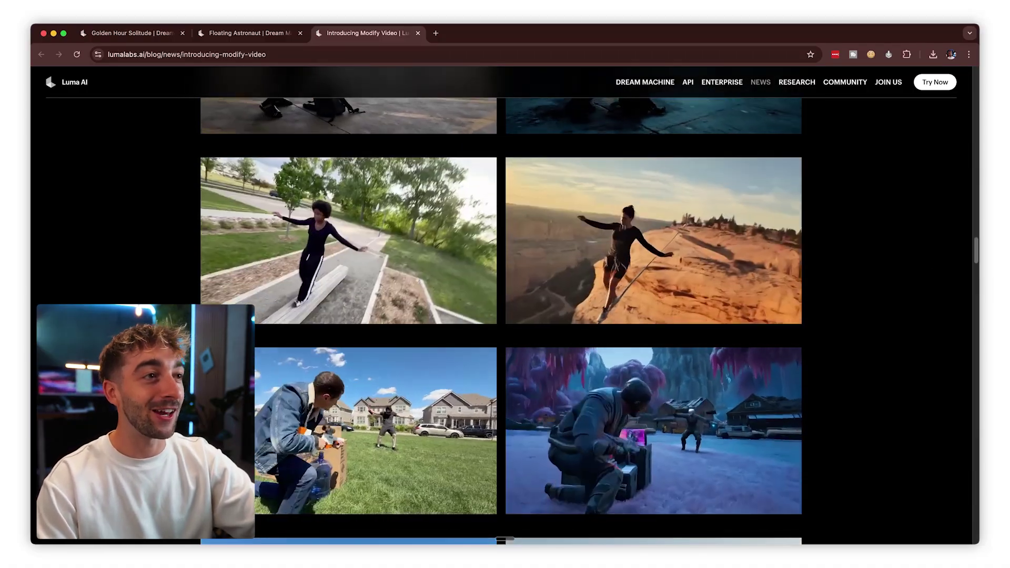
scroll(710, 255, down, 1)
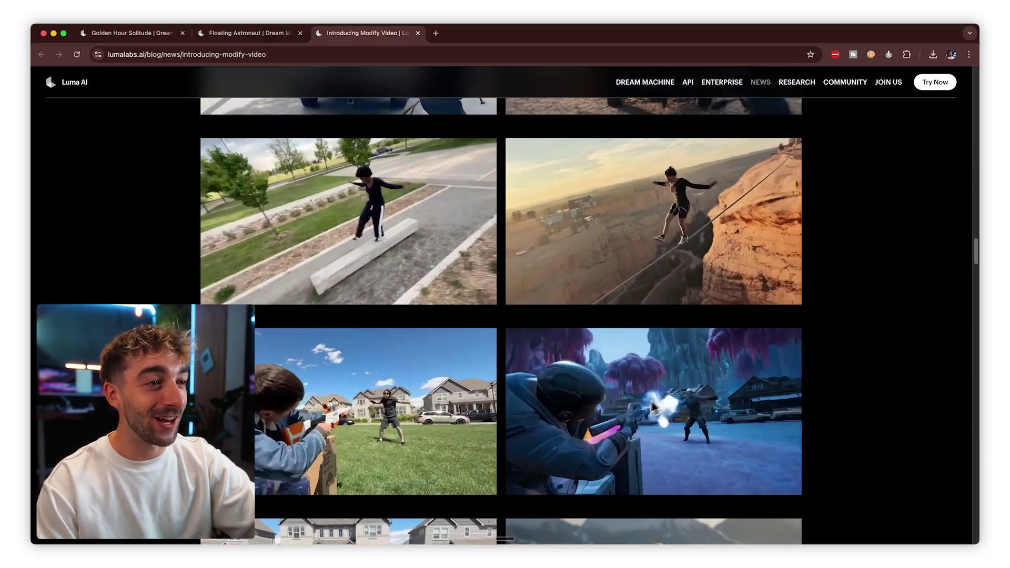